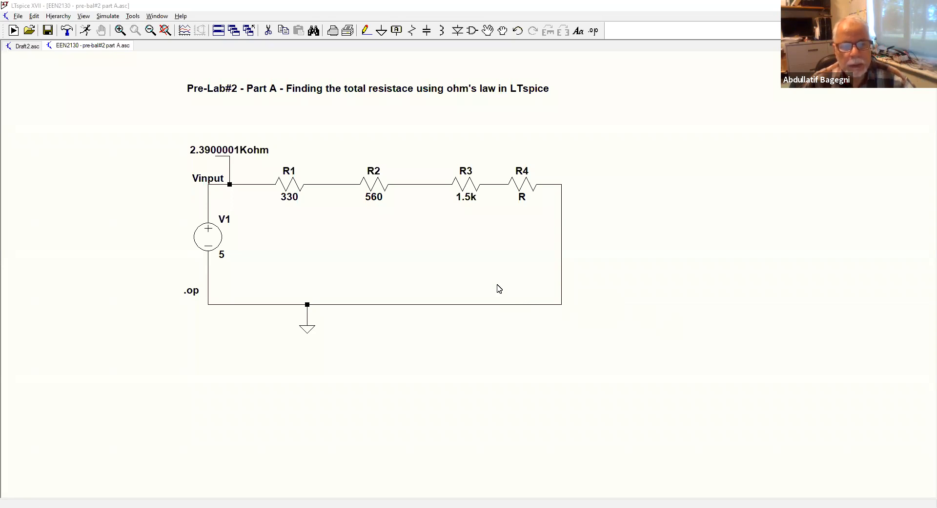
Delete the entire existing resistor circuit and its annotations, keeping only the Pre-Lab#2 title text
key(F3)
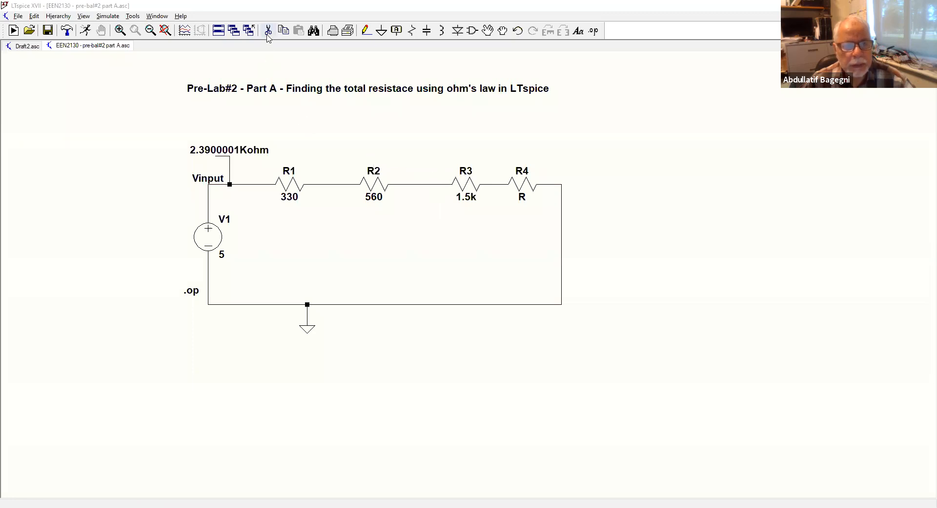
click(268, 31)
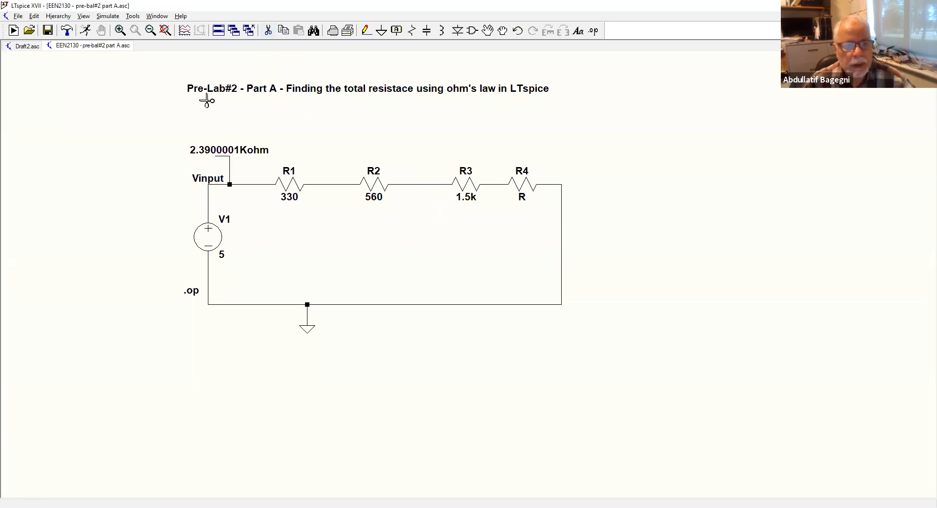
drag(166, 119, 595, 349)
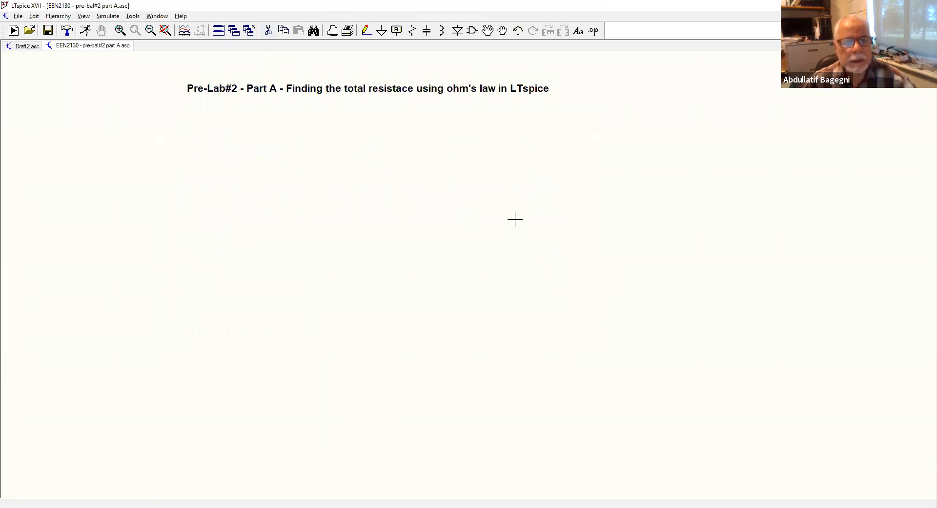
Place two horizontal resistors, R1 and R2, side by side in a row below the title
click(412, 30)
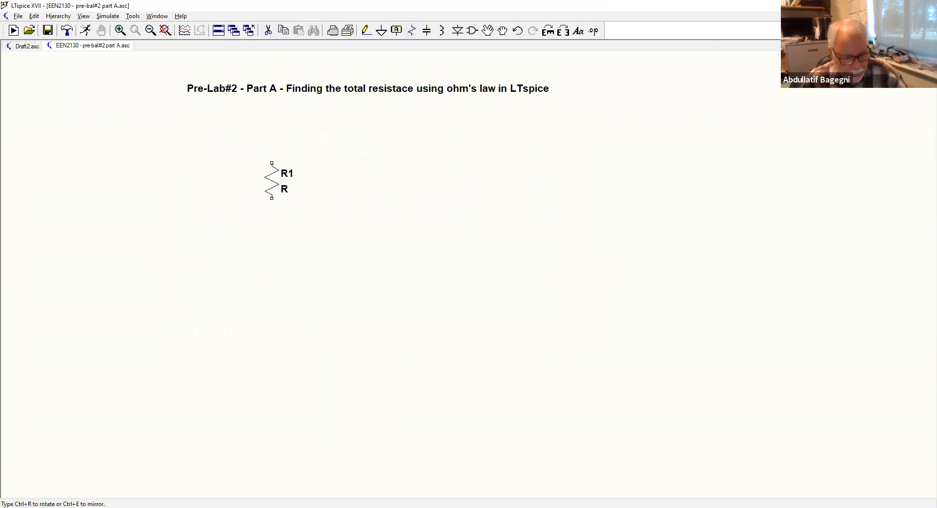
key(ctrl+r)
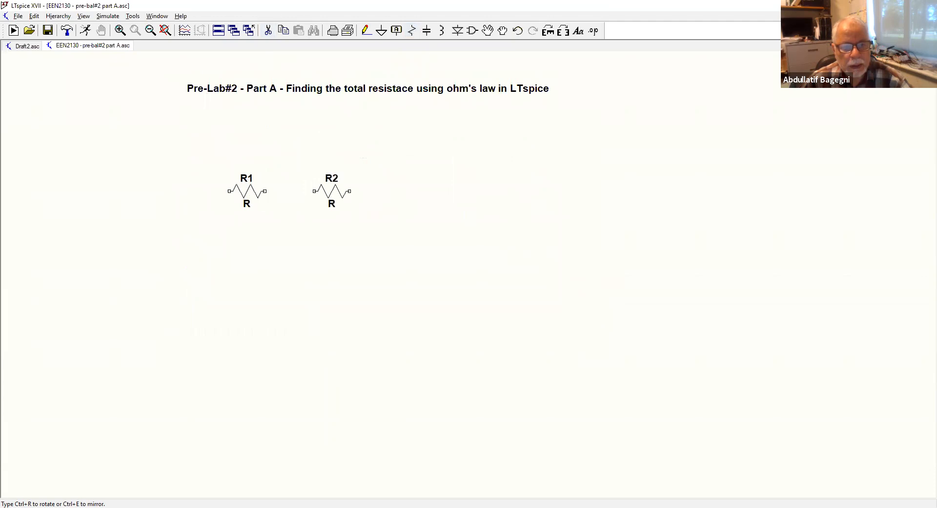
click(332, 191)
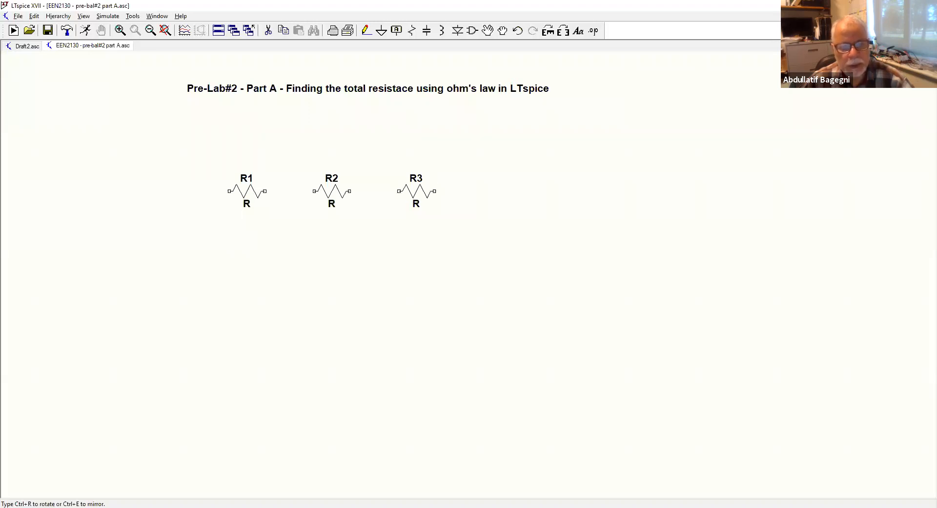
key(Escape)
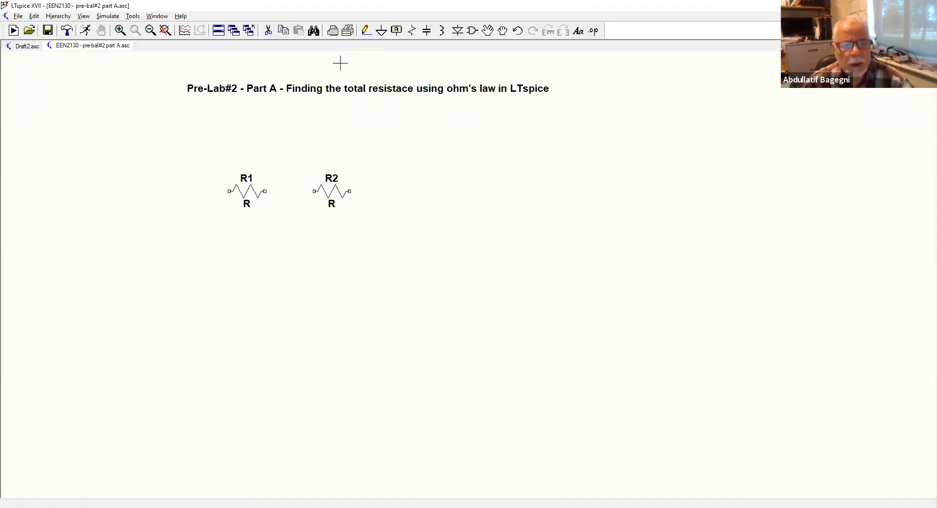
Place a ground symbol below the two resistors, leaving room for a return wire above it
mouse_move(256, 191)
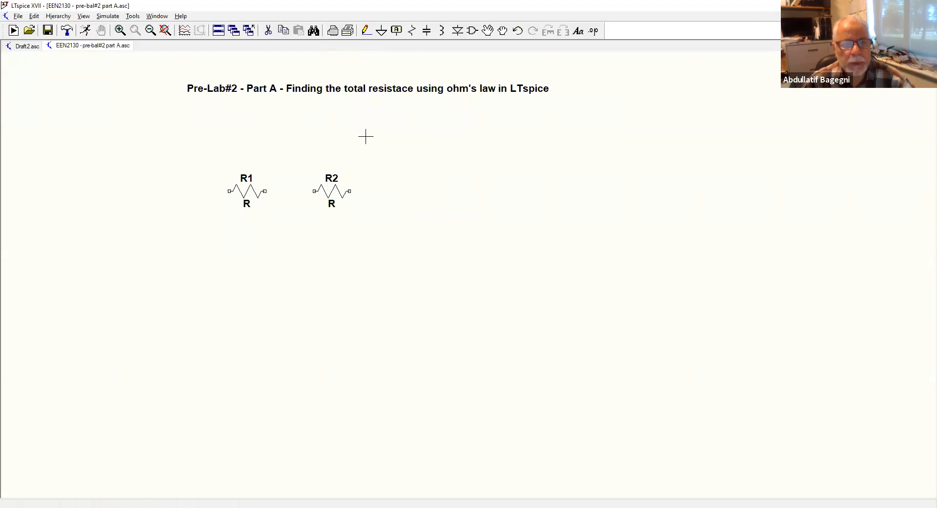
click(382, 31)
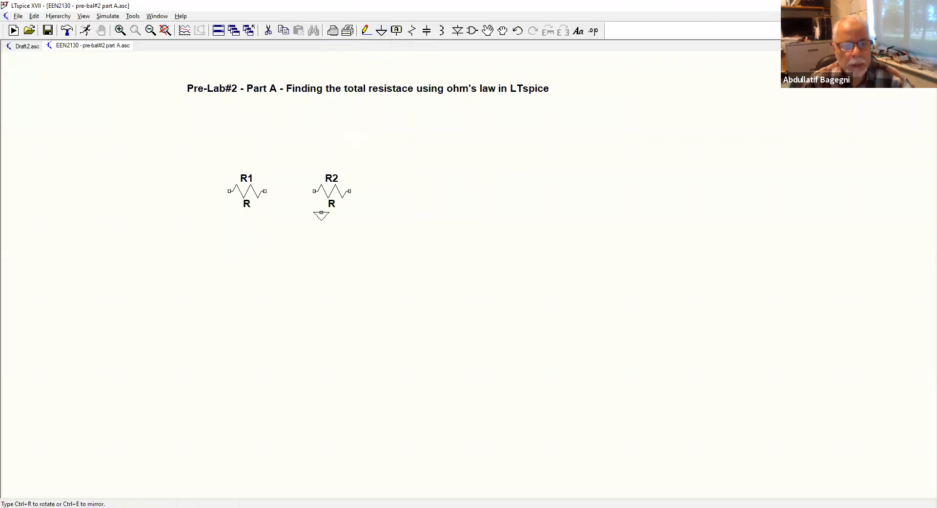
click(279, 320)
key(Escape)
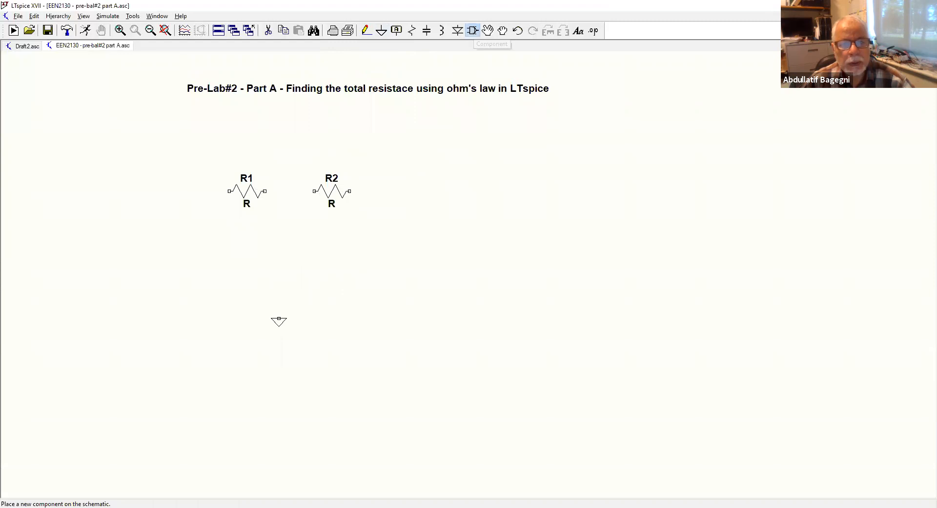
Find the voltage source component and place one vertically, to the left of and below R1
click(472, 30)
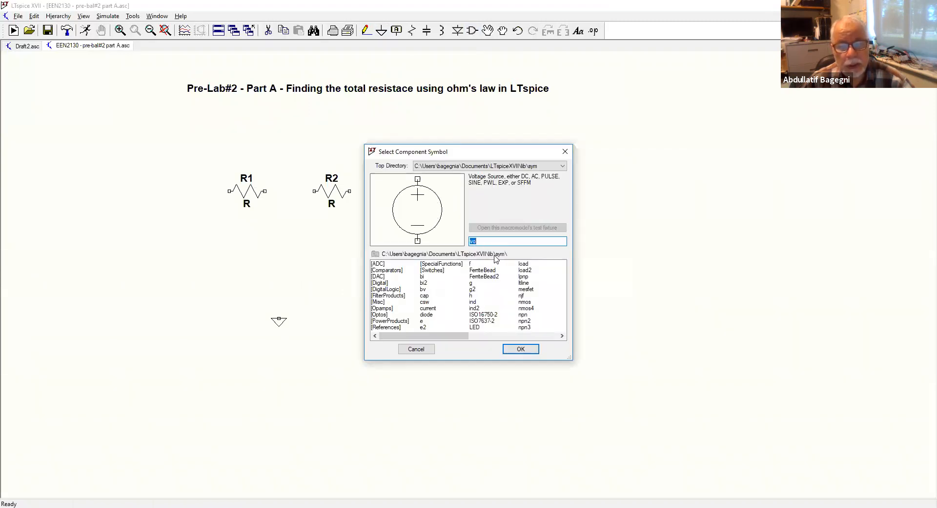
click(423, 284)
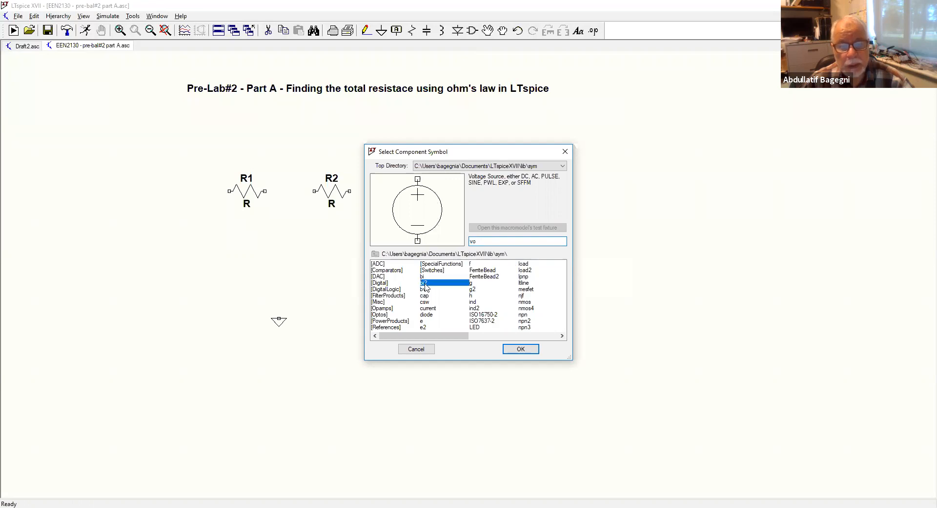
drag(484, 239, 466, 241)
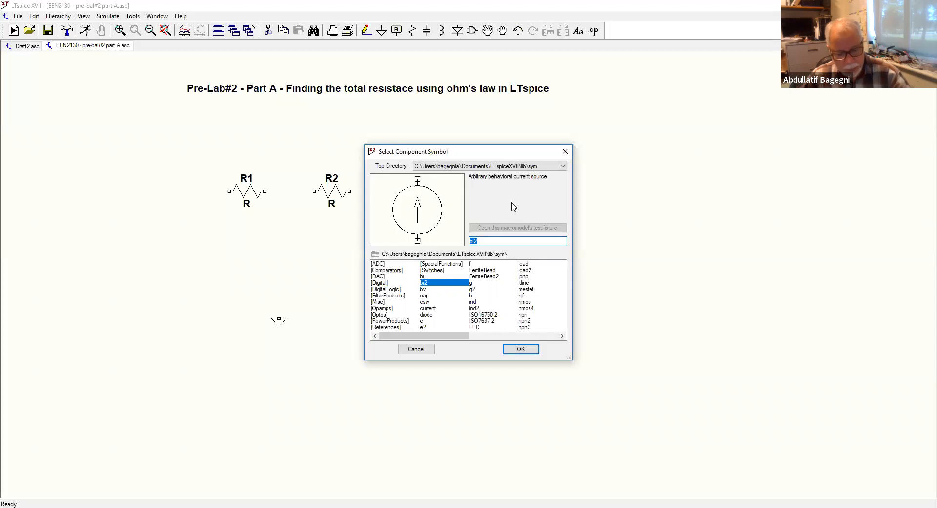
text(vo)
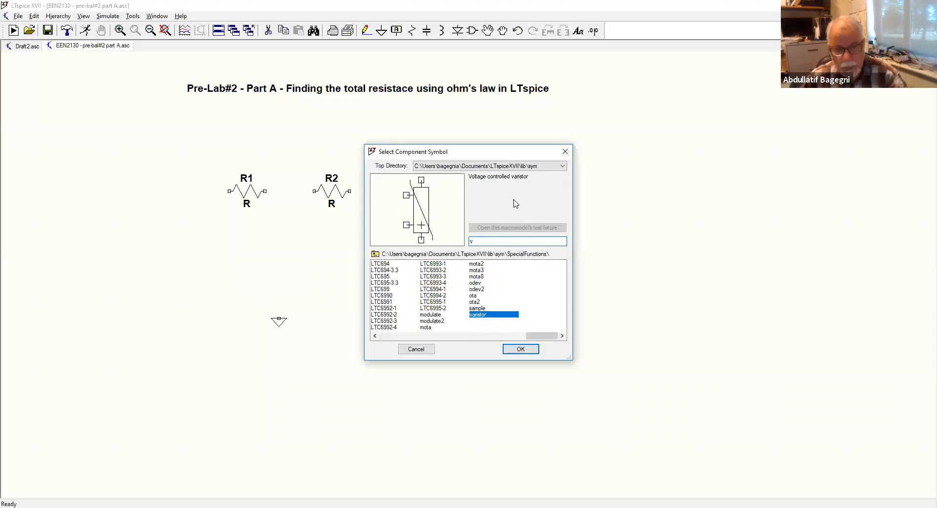
click(528, 349)
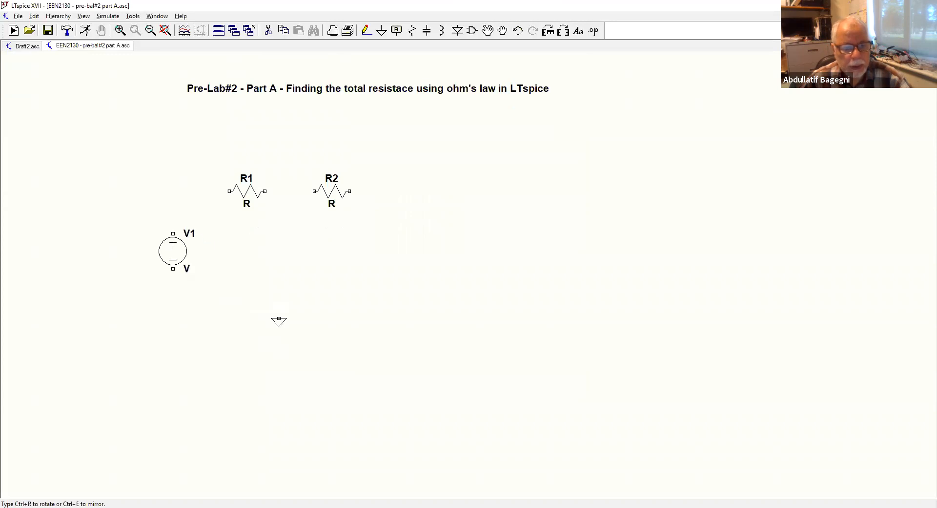
click(173, 244)
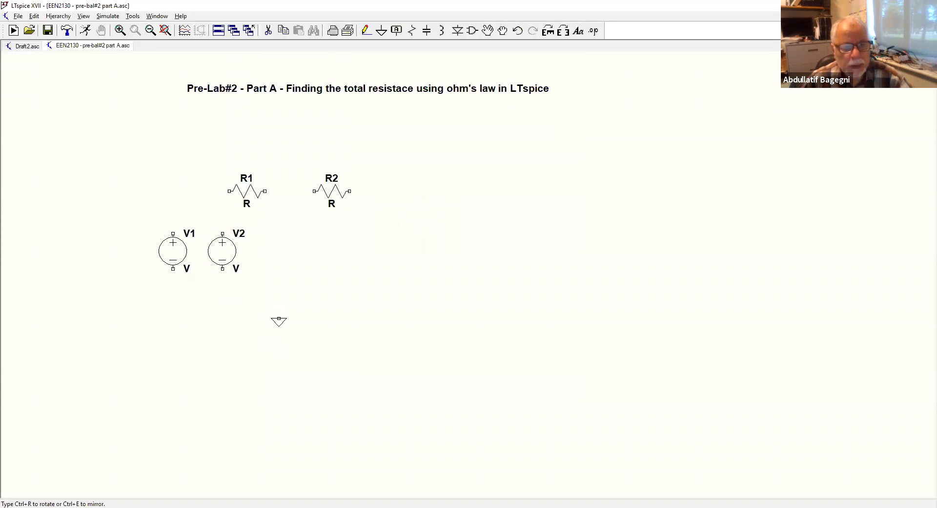
key(Escape)
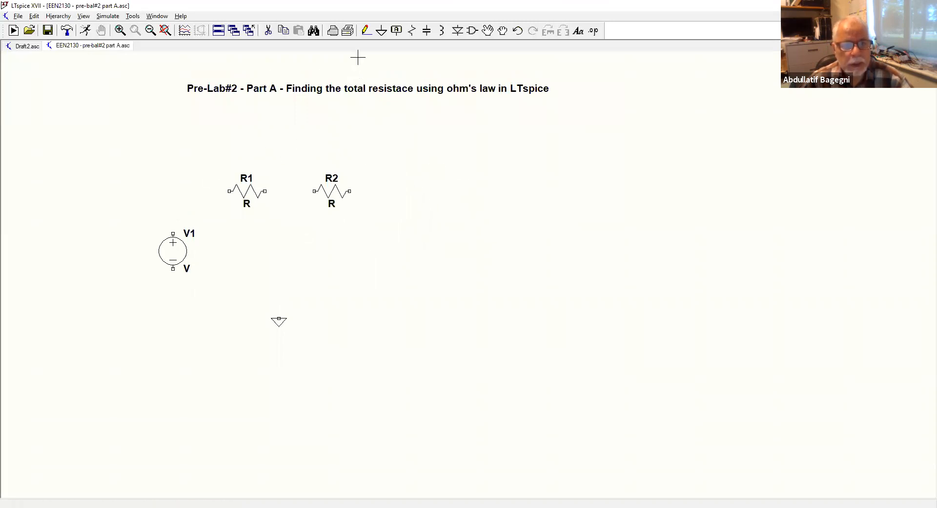
Wire a closed loop from V1's positive terminal through R1 and R2 and back around to its negative terminal
click(366, 32)
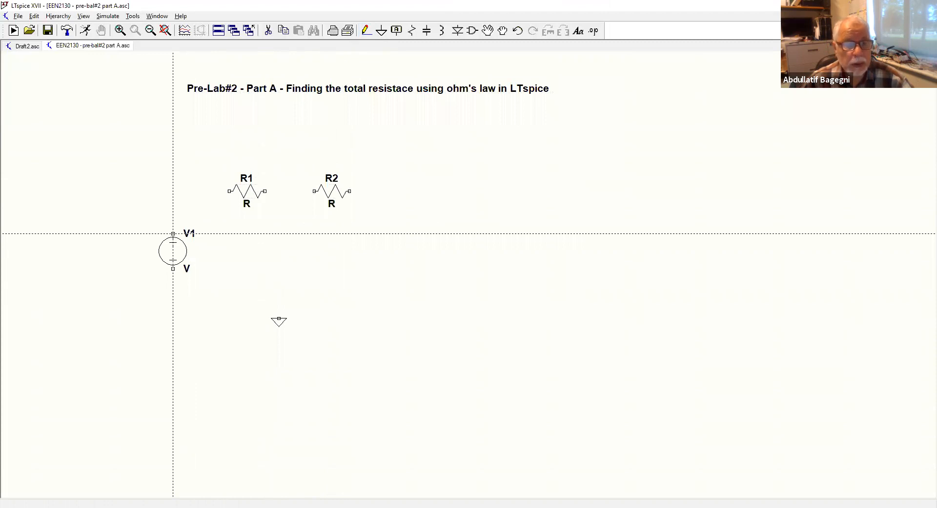
click(172, 233)
right_click(173, 191)
click(173, 191)
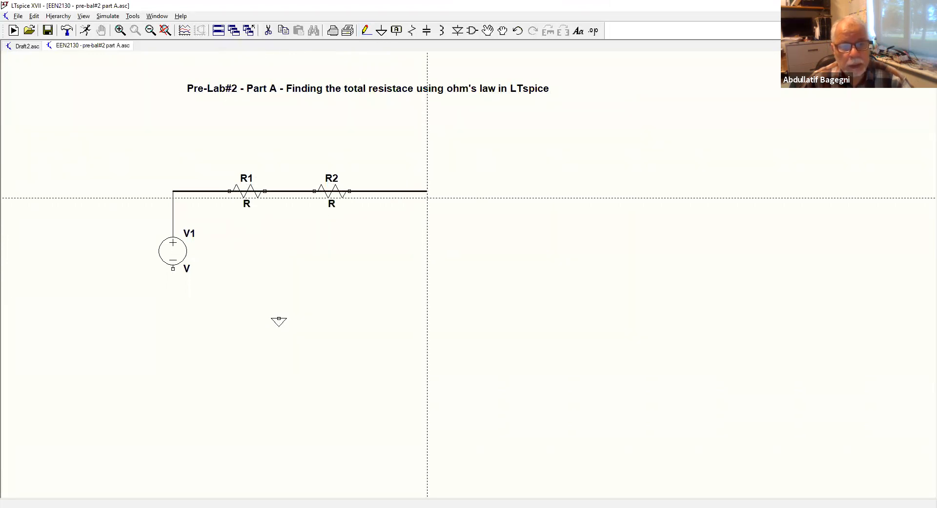
click(399, 196)
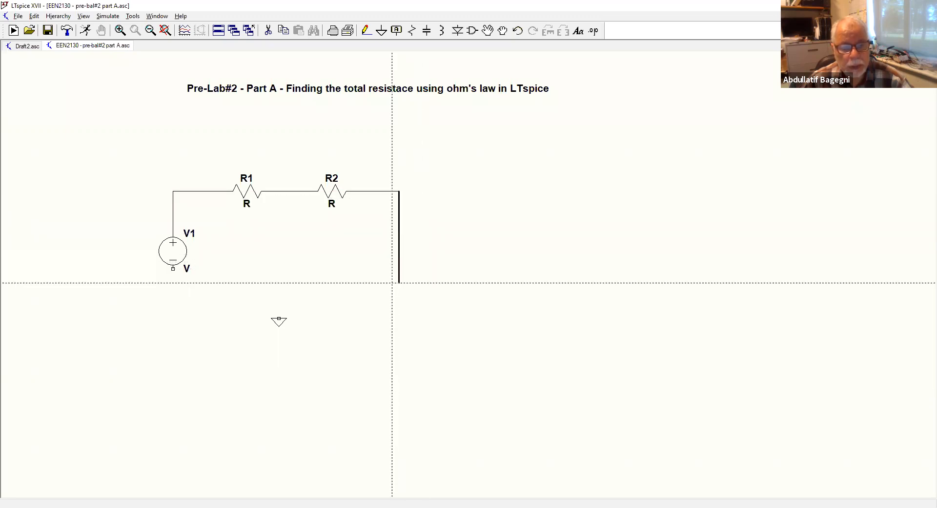
click(398, 290)
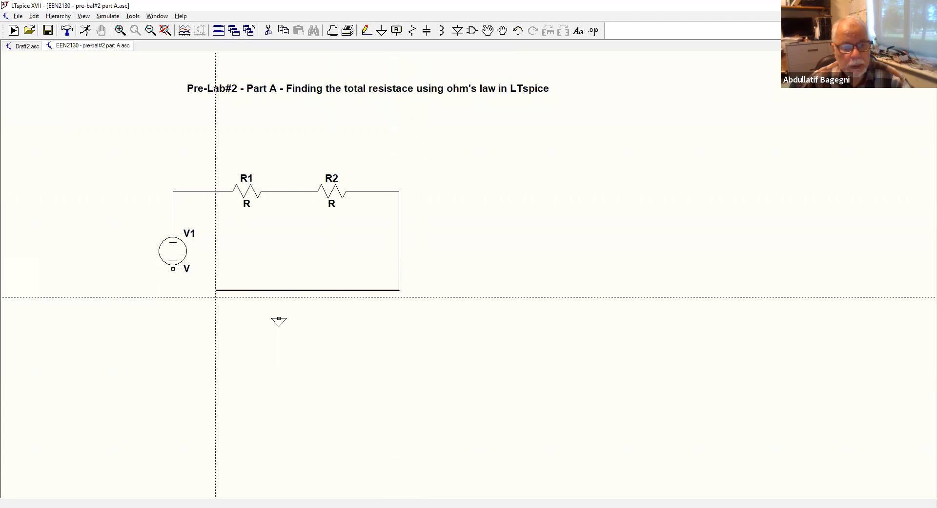
click(172, 290)
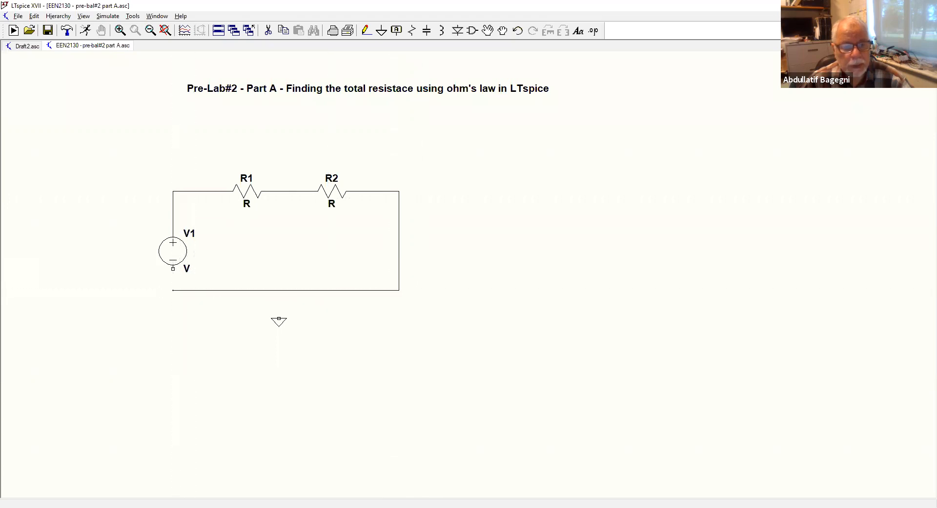
click(173, 268)
Wire the ground symbol straight up to the loop's bottom wire
key(F3)
click(278, 318)
click(279, 290)
key(Escape)
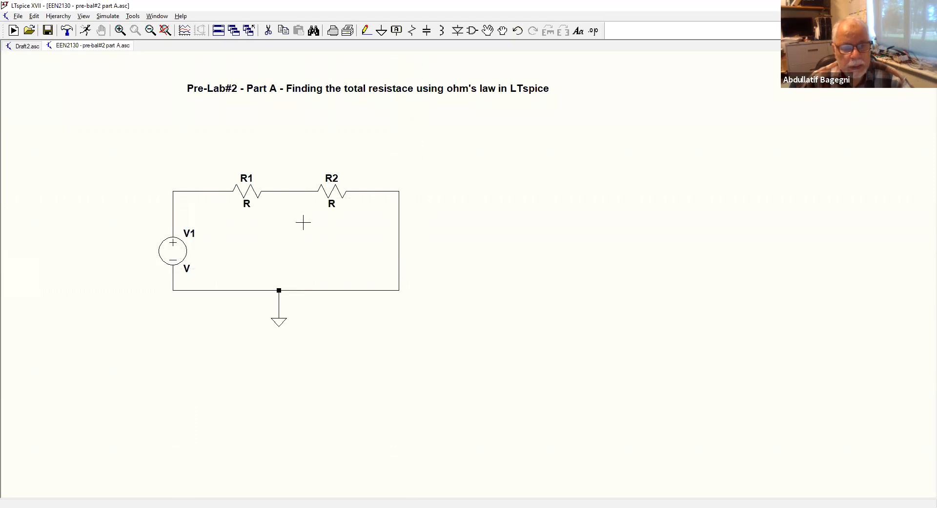
Set R1's resistance to 330 and R2's resistance to 560 ohms
right_click(260, 191)
text(330)
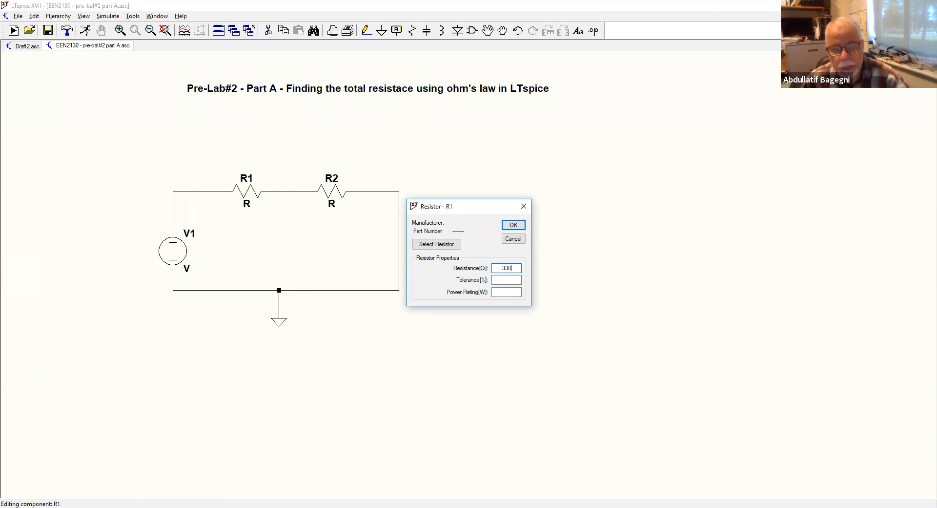
click(513, 225)
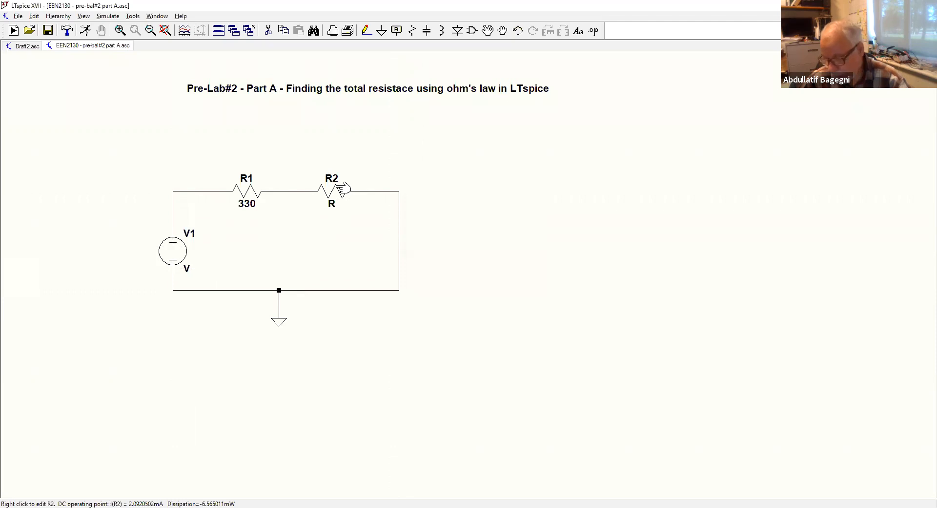
right_click(339, 188)
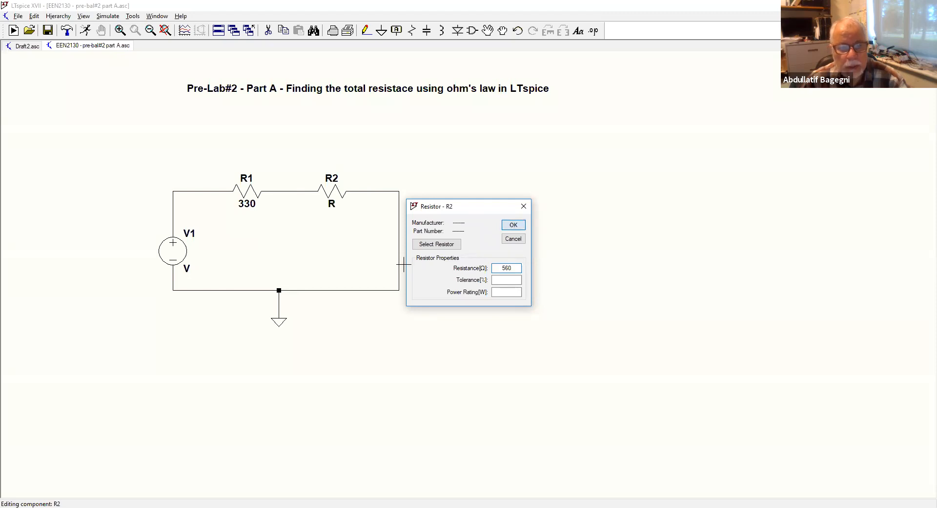
key(Return)
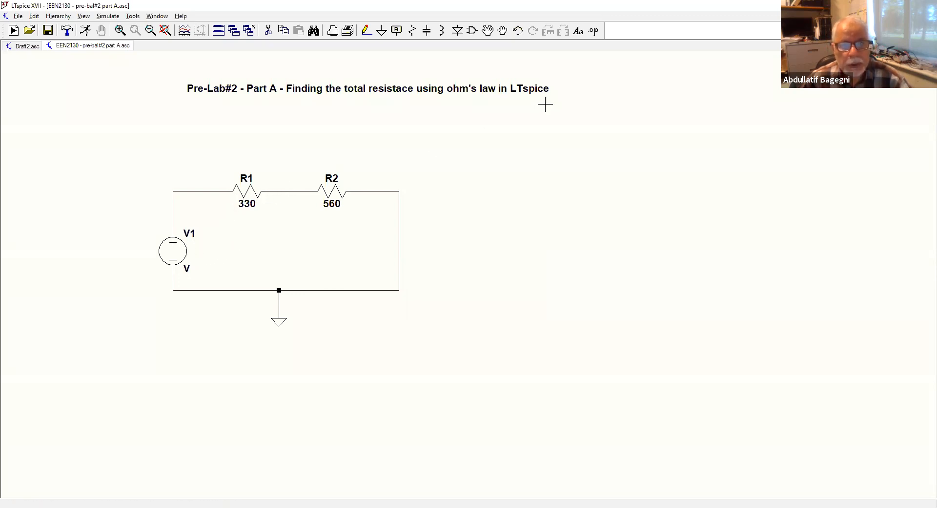
Shift R1 and R2 slightly right and V1 slightly up, keeping their wires attached
click(502, 31)
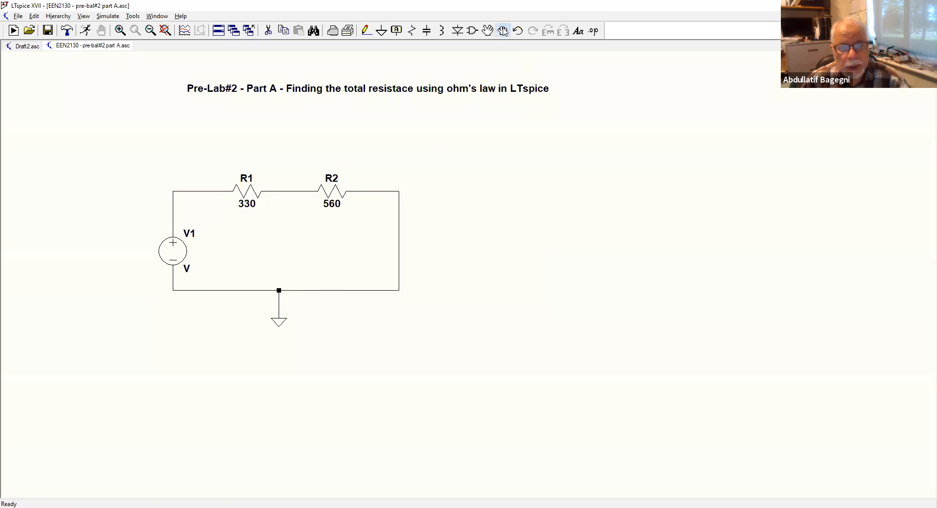
mouse_move(332, 190)
mouse_down()
mouse_move(341, 190)
mouse_move(317, 191)
mouse_move(339, 191)
mouse_up()
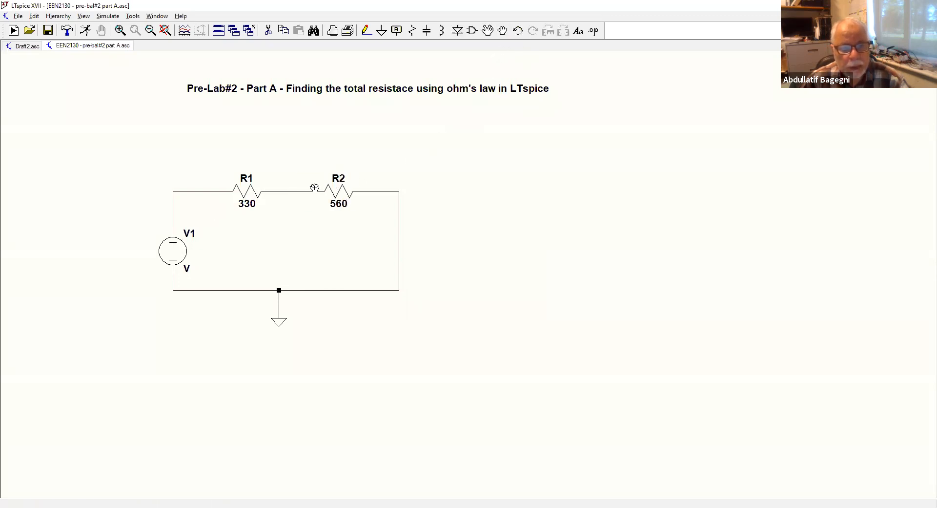
mouse_move(175, 248)
mouse_down()
mouse_move(175, 215)
mouse_move(182, 242)
mouse_up()
mouse_move(246, 191)
mouse_down()
mouse_move(219, 191)
mouse_move(254, 191)
mouse_up()
key(Escape)
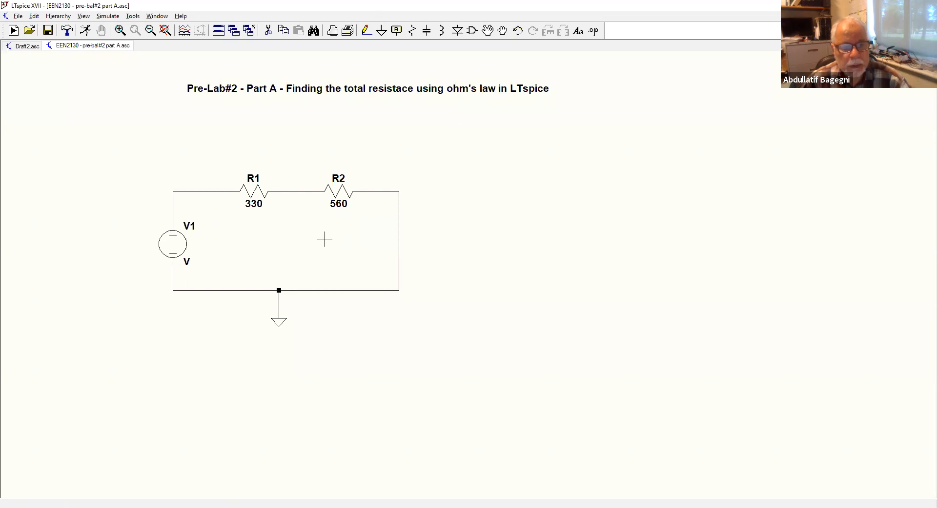
Set the DC value of voltage source V1 to 5 V
right_click(180, 243)
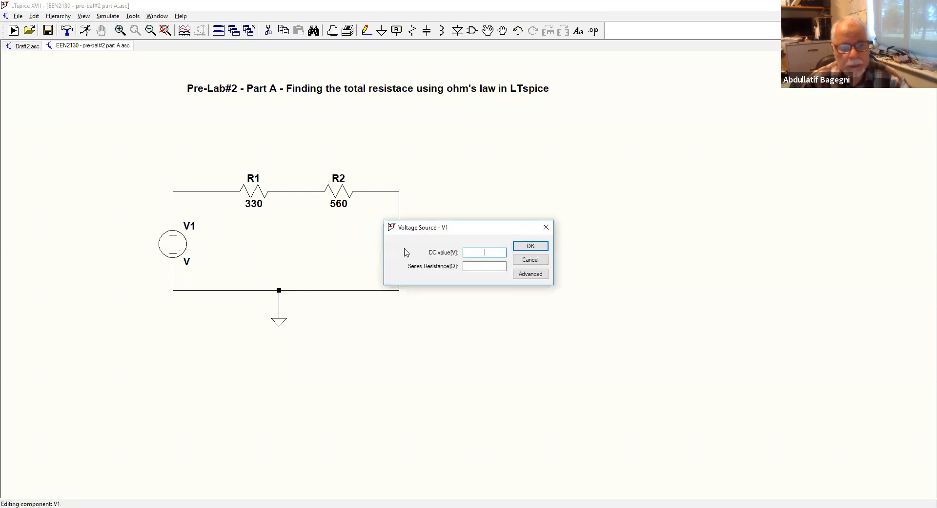
click(546, 227)
right_click(181, 242)
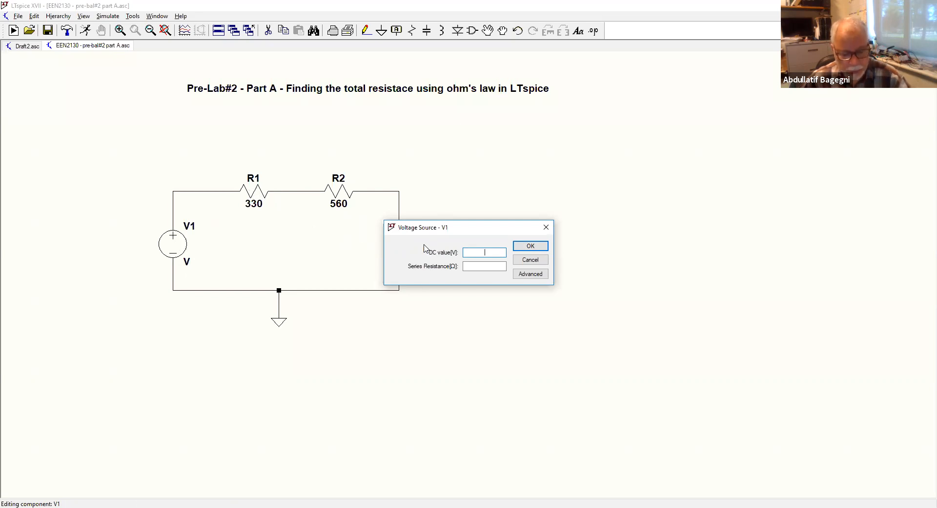
text(5)
click(532, 247)
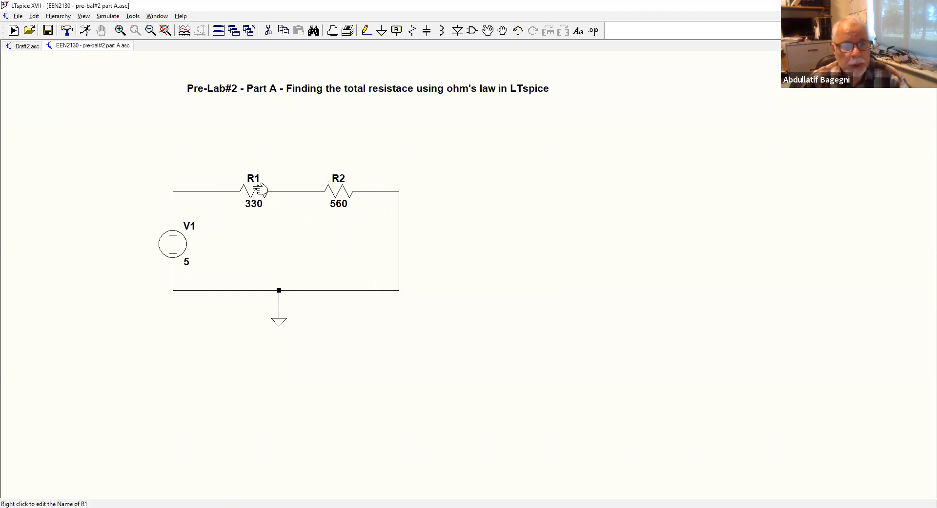
Add the SPICE directive .op and place it just below the circuit's lower-left corner
click(592, 31)
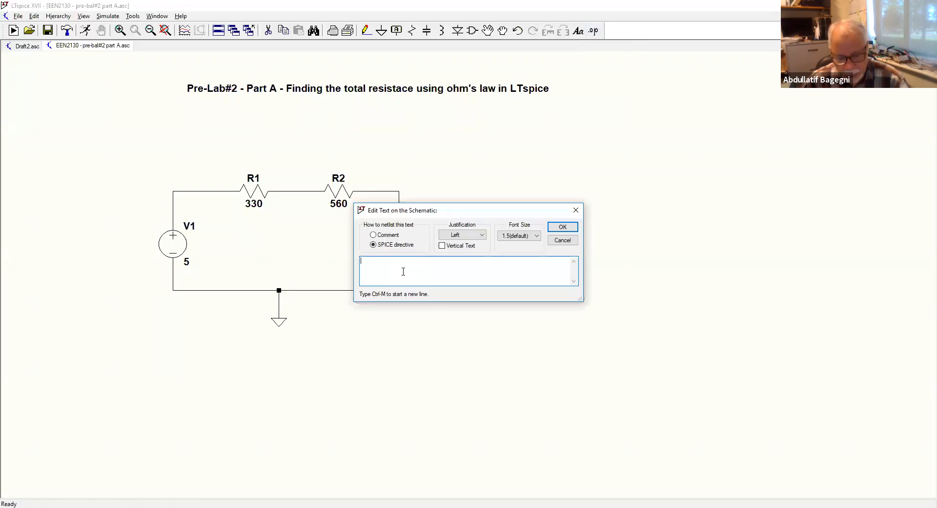
text(.op)
click(562, 226)
click(166, 304)
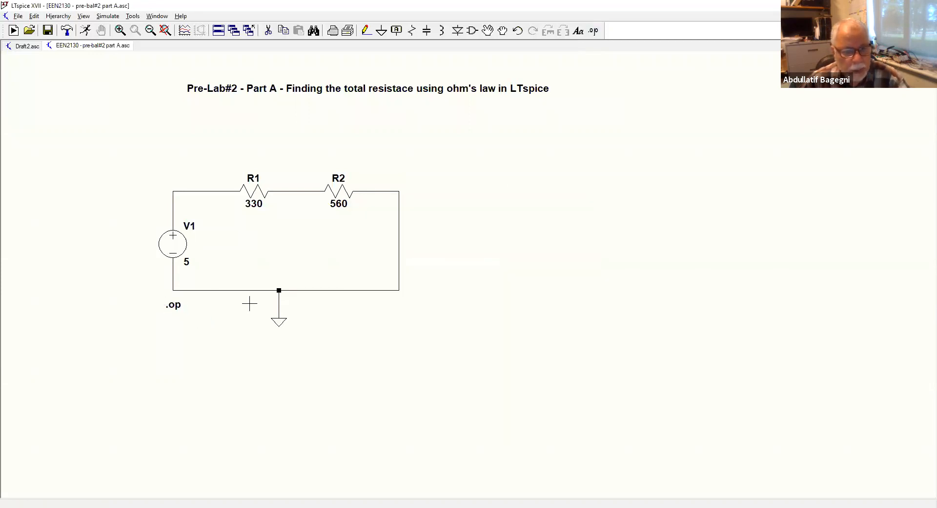
Run the operating point simulation, examine the currents through R1 and R2, and close the results
right_click(393, 309)
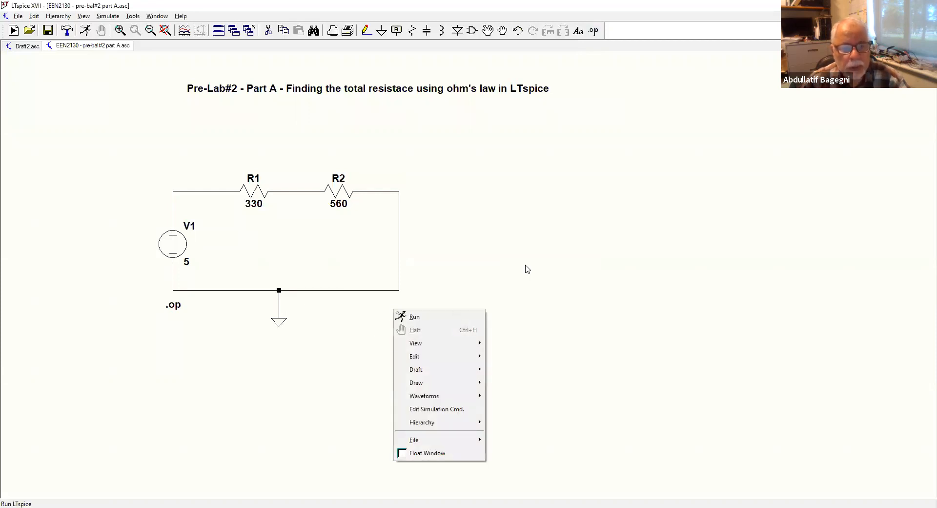
click(85, 30)
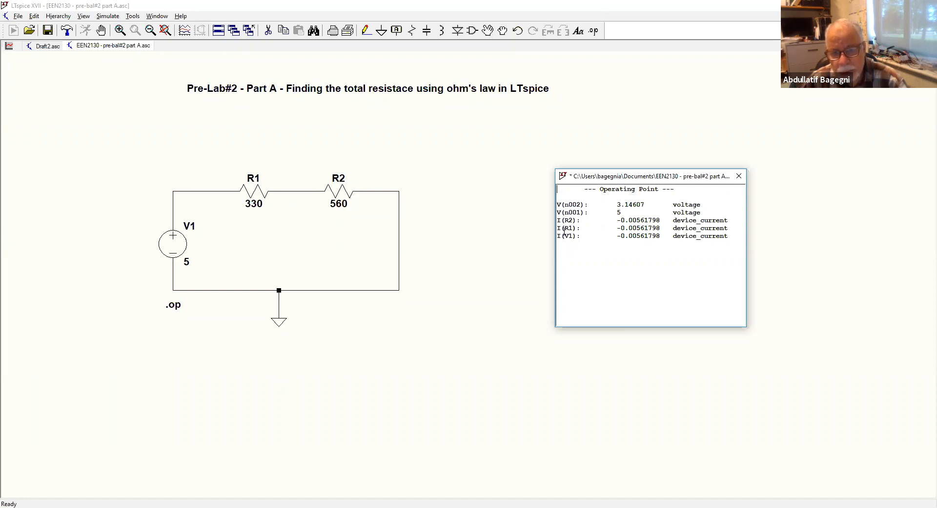
drag(663, 228, 619, 222)
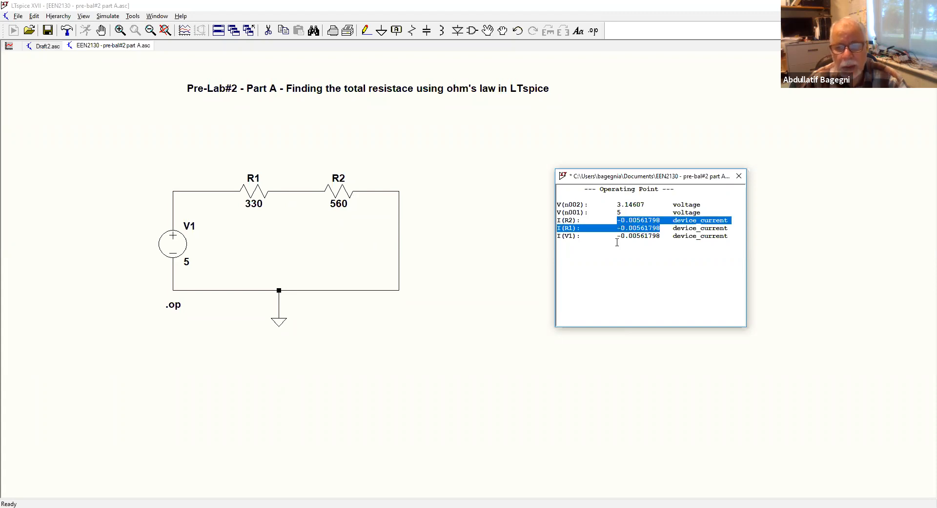
click(739, 177)
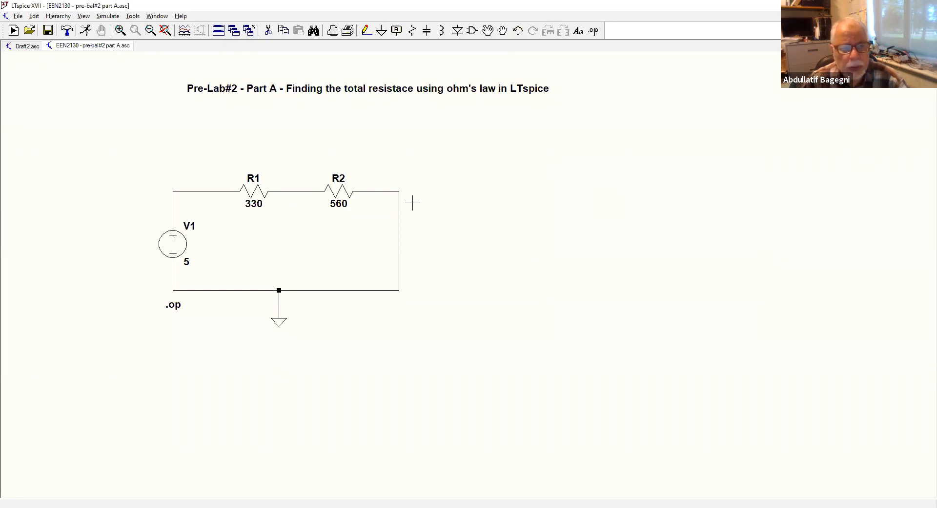
Rotate R2 by 180 degrees and put it back in its gap in the circuit's upper wire
click(488, 31)
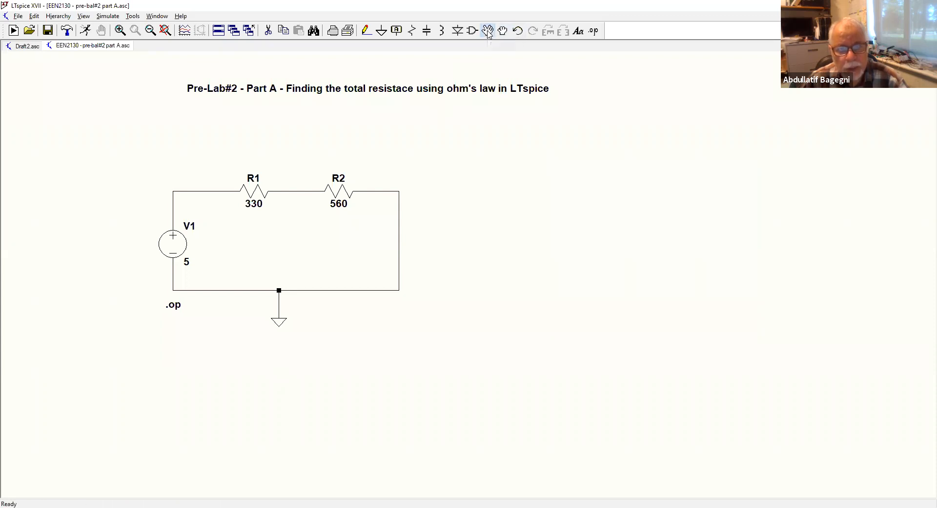
click(337, 192)
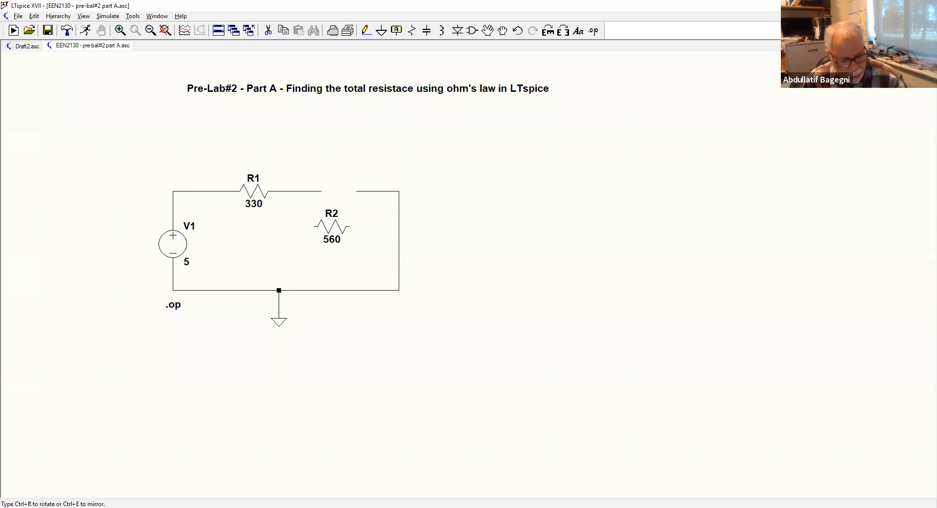
key(ctrl+r)
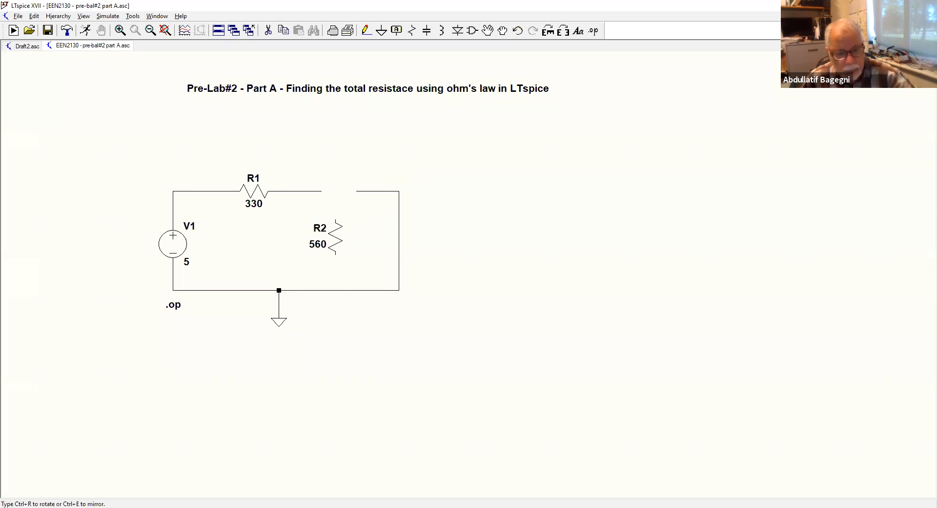
key(ctrl+r)
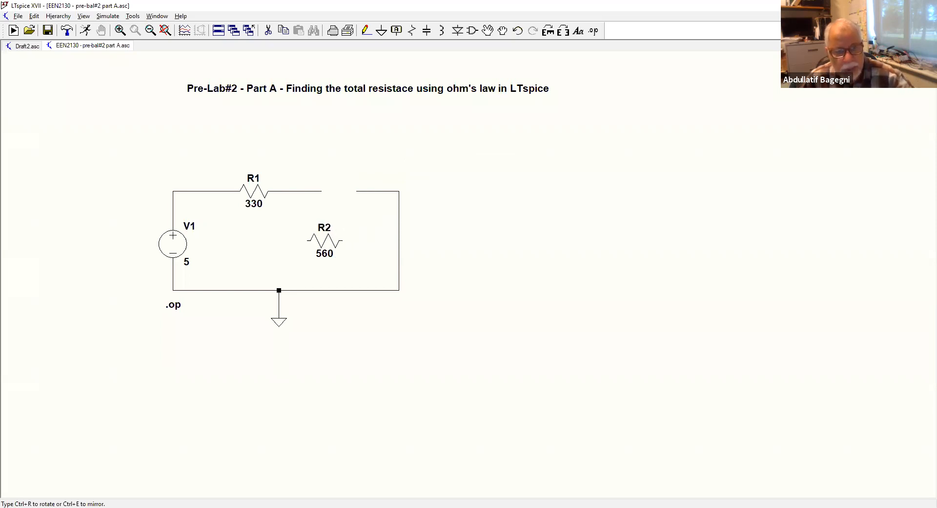
click(342, 185)
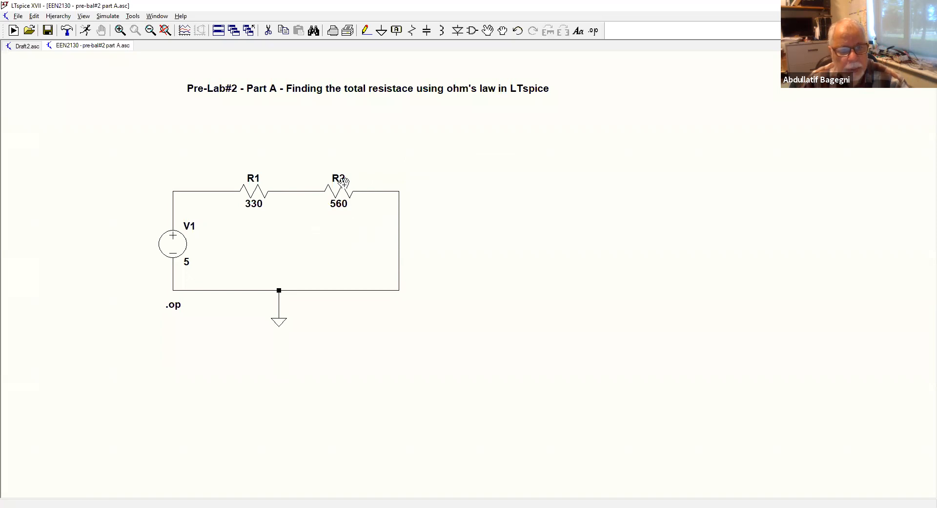
Rotate R1 by 180 degrees and put it back in its gap between V1 and R2
click(259, 193)
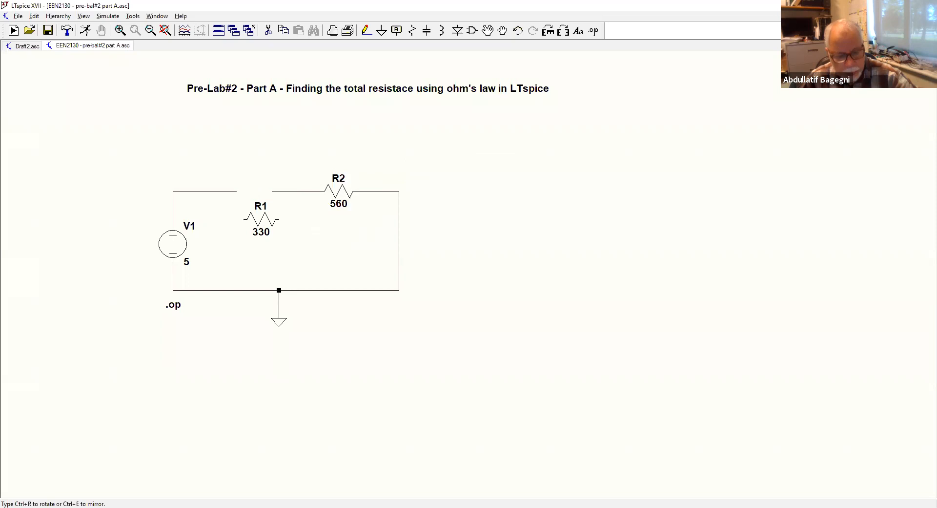
key(ctrl+r)
key(ctrl+r)
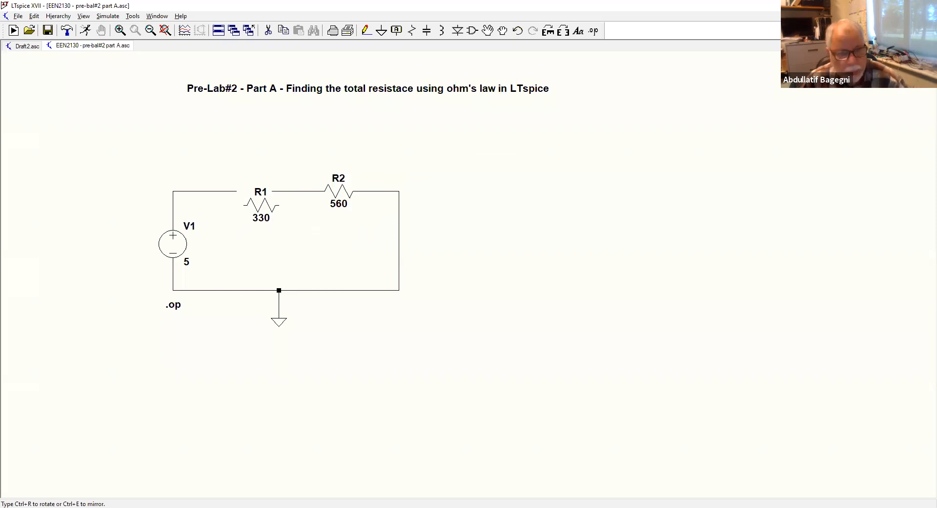
click(257, 191)
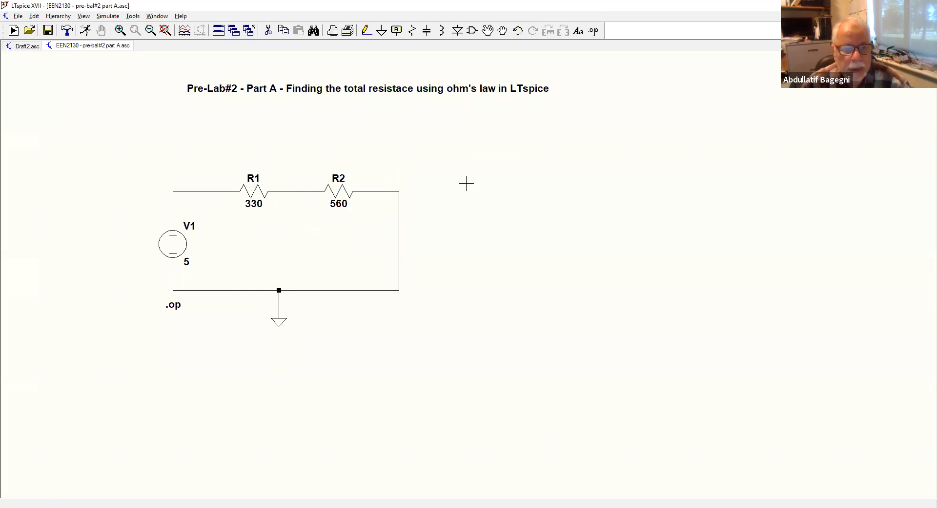
Rerun the operating point simulation, check the signs of the R1 and R2 currents, and close the results
click(88, 30)
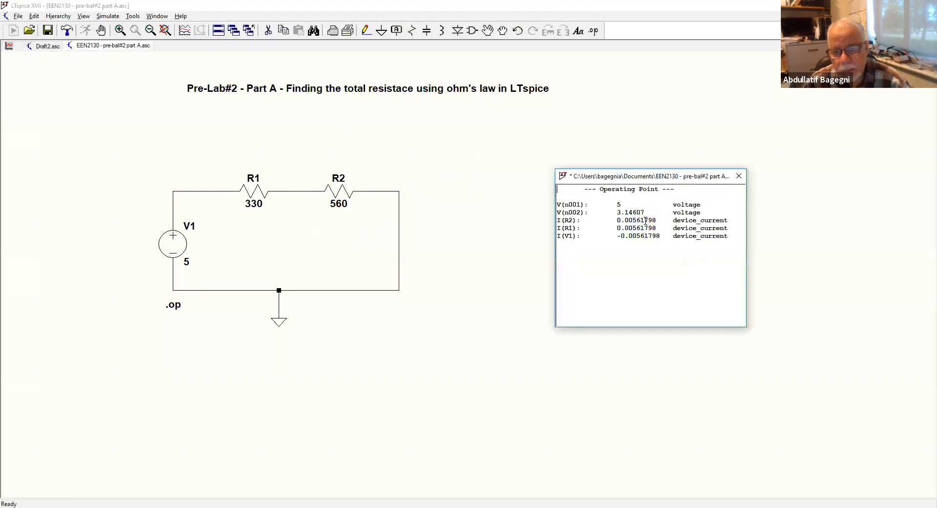
drag(657, 227, 615, 217)
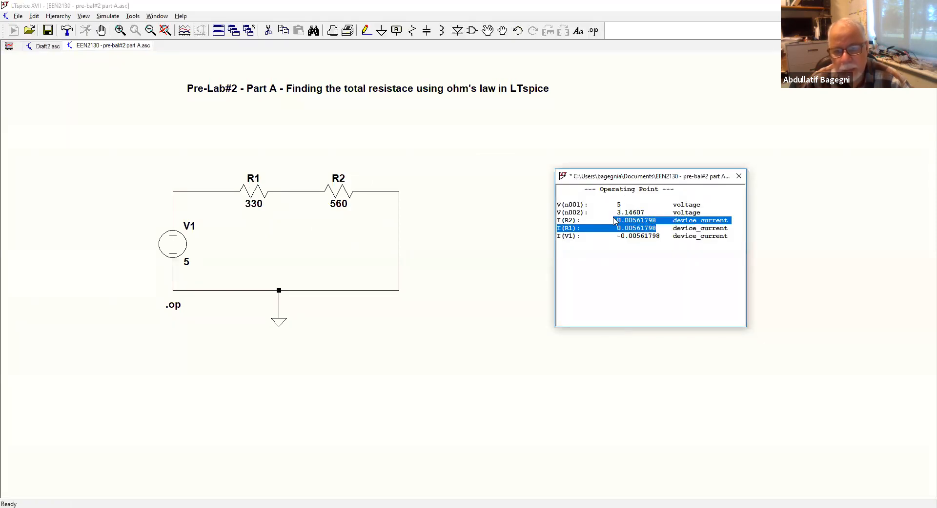
click(739, 176)
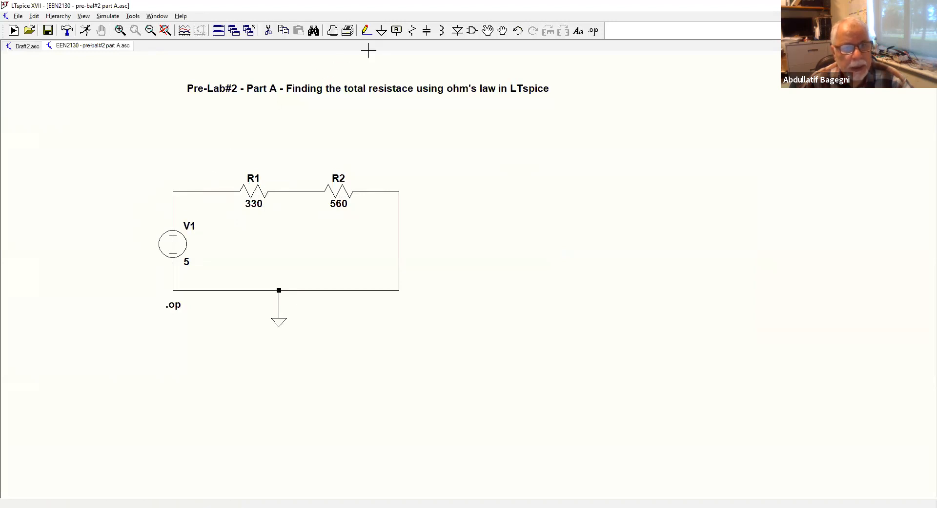
Add the net label Vinput to the wire at the circuit's upper-left corner, above V1
click(397, 31)
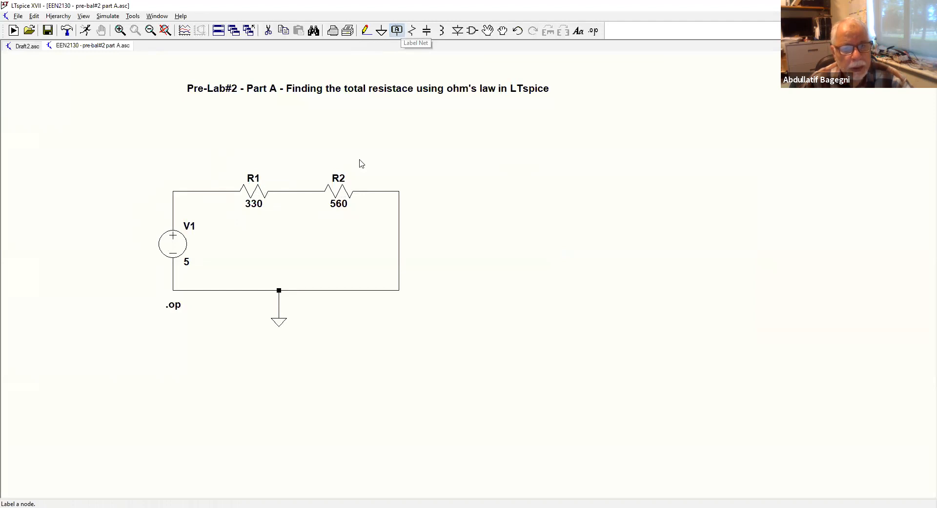
text(V)
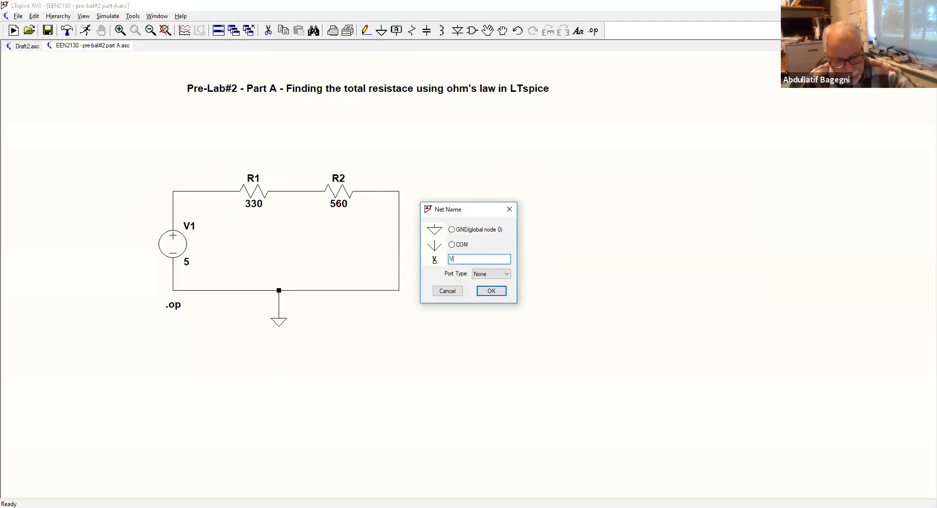
text(input)
click(492, 290)
click(179, 190)
key(Escape)
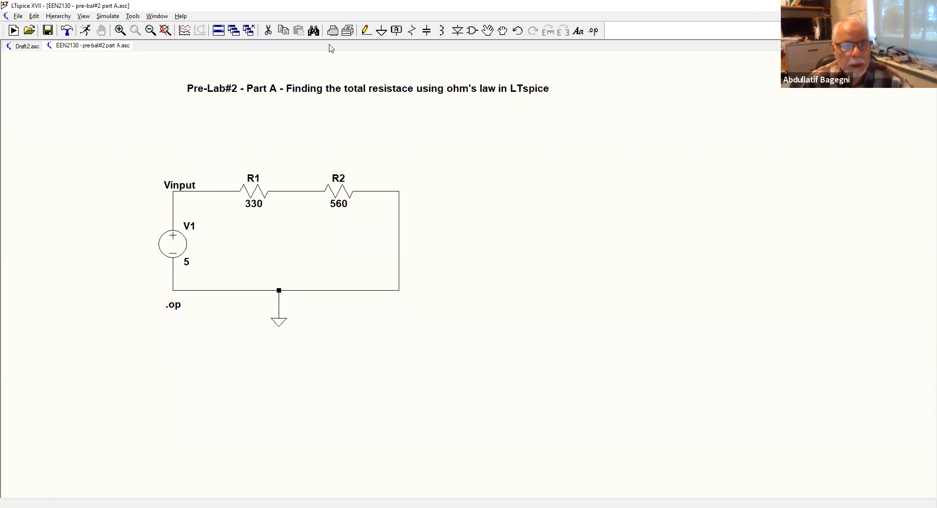
Move the Vinput label up off the wire, just above the circuit's upper-left corner
click(184, 184)
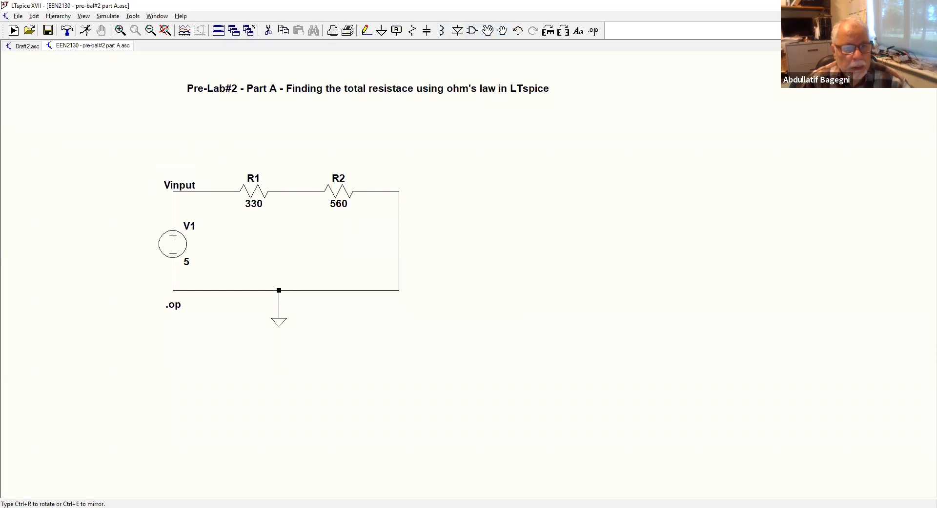
click(487, 30)
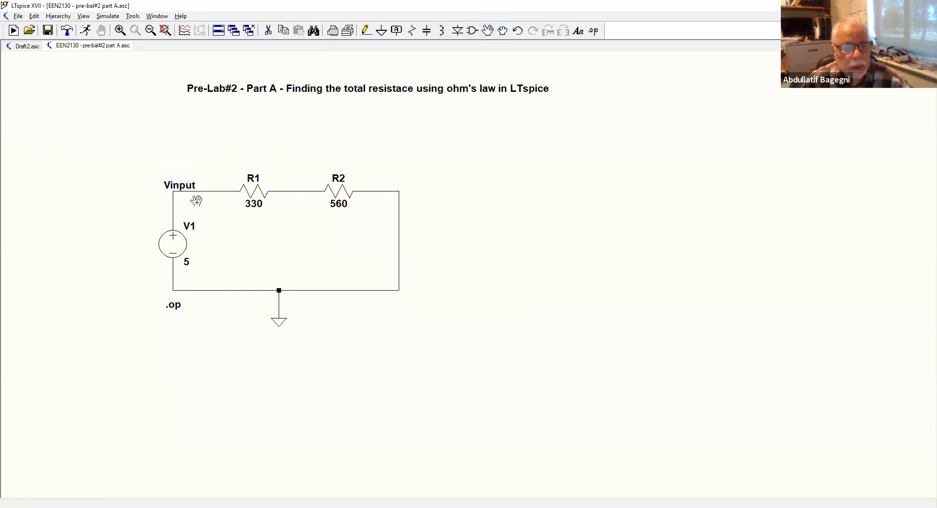
click(177, 186)
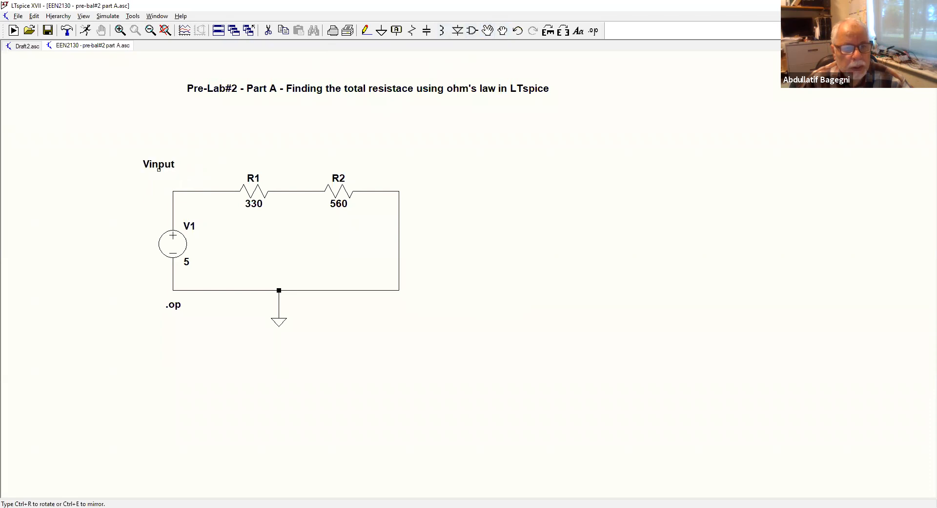
click(166, 166)
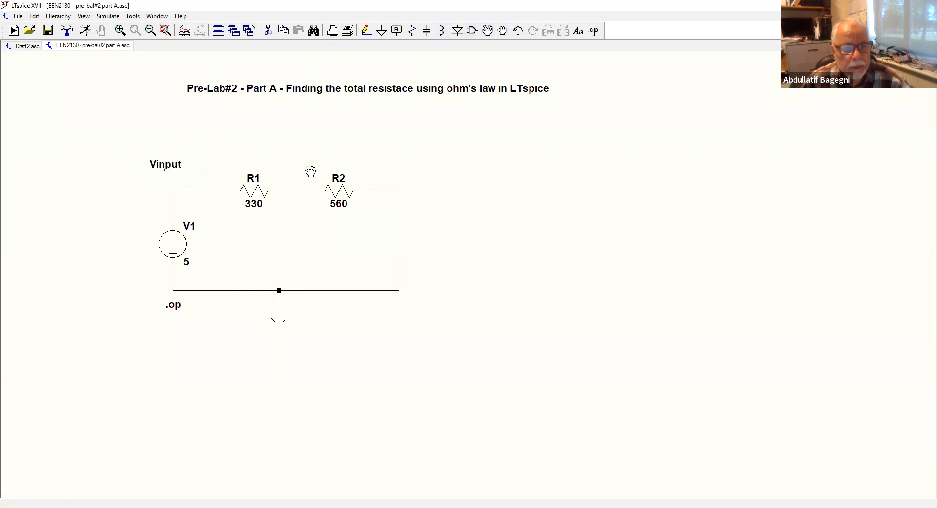
click(503, 31)
click(193, 192)
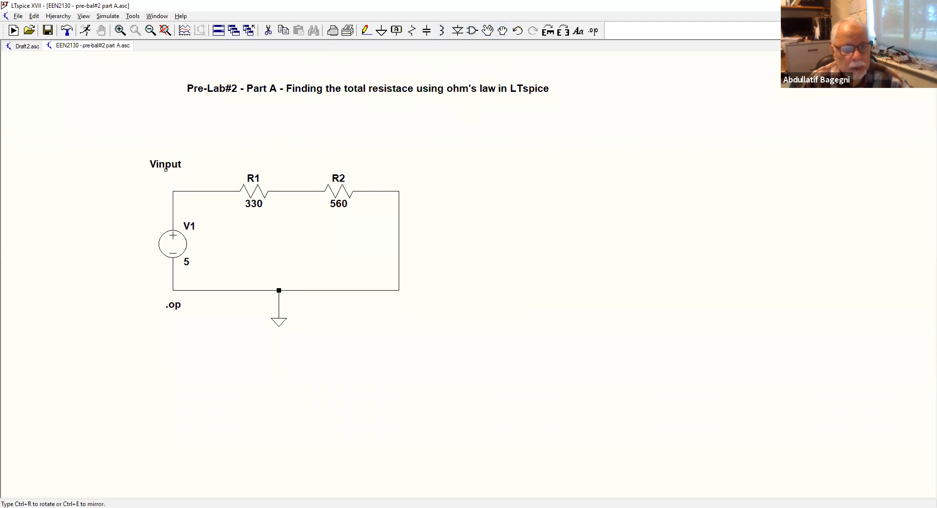
click(252, 192)
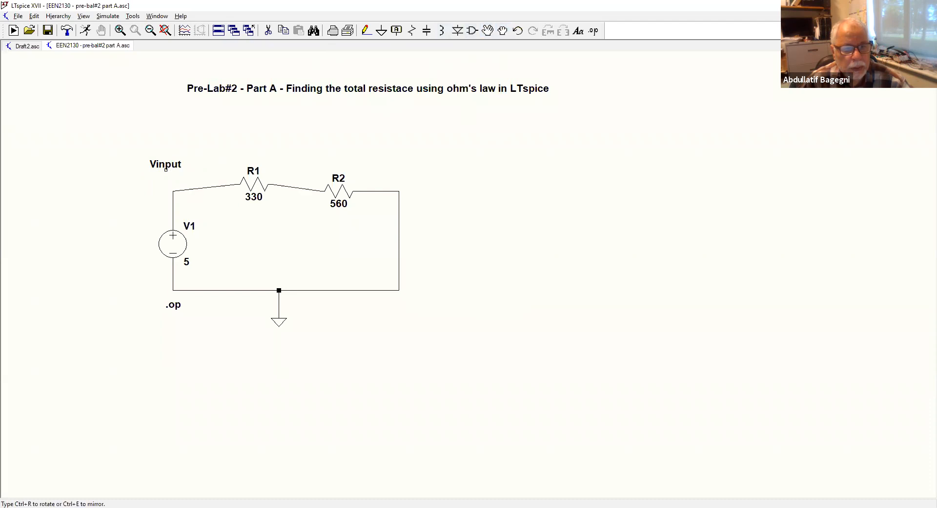
key(Escape)
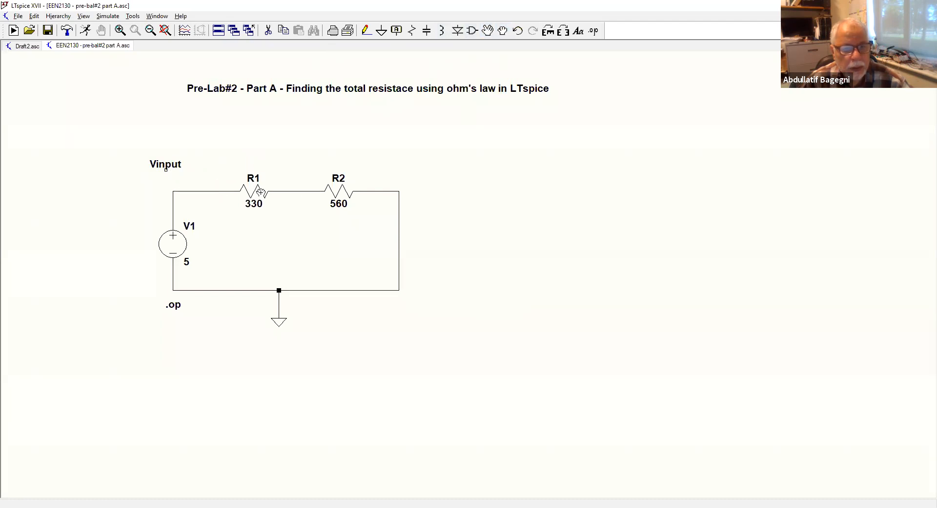
click(489, 31)
click(205, 191)
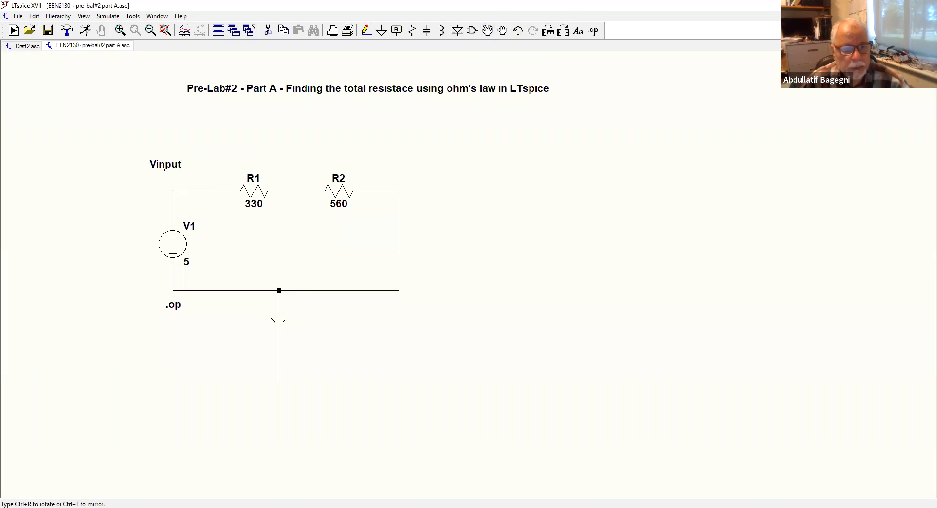
click(198, 192)
click(253, 191)
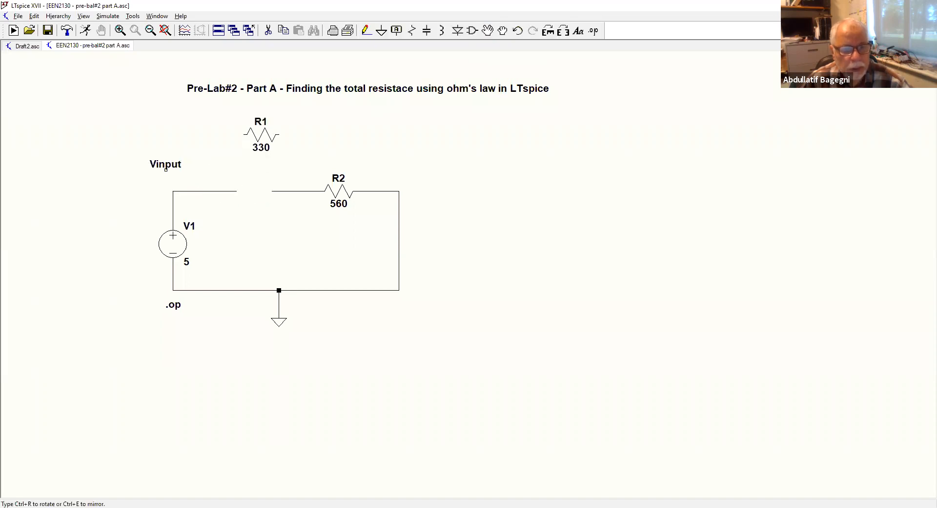
click(254, 191)
click(172, 244)
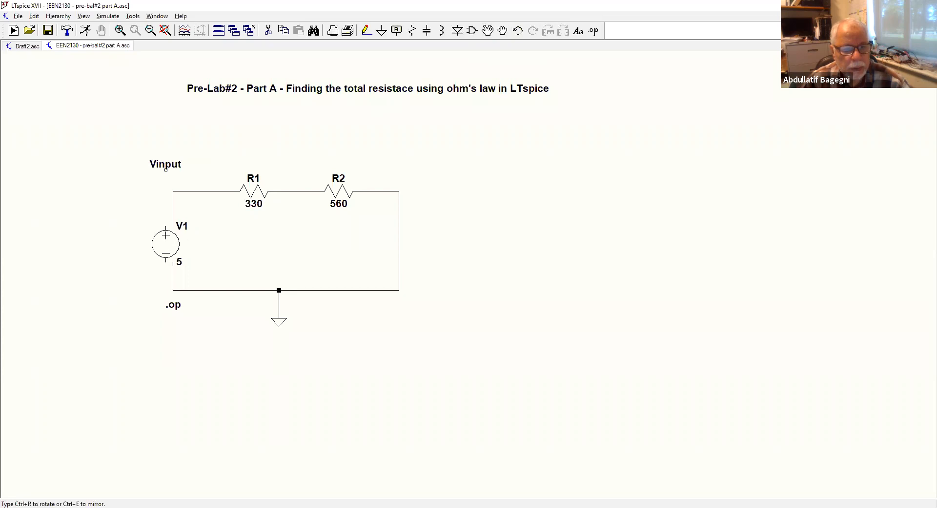
click(173, 244)
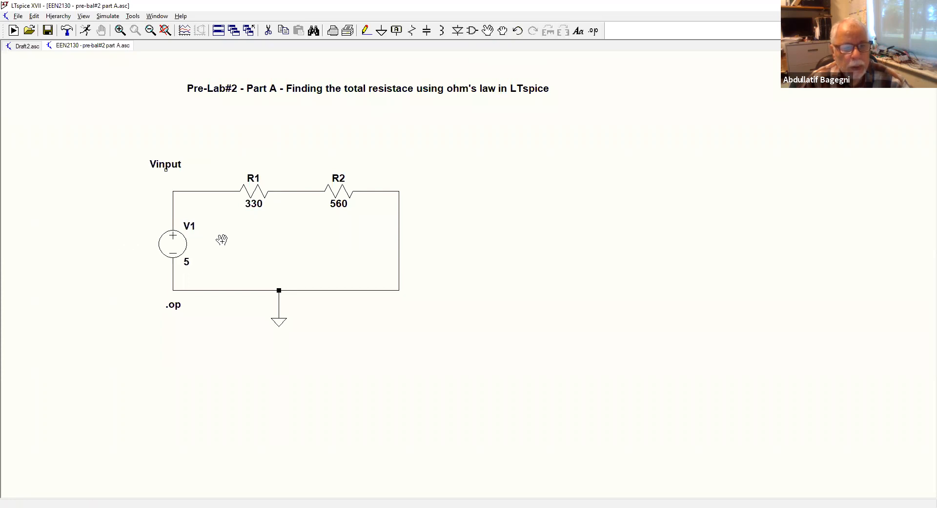
Rerun the operating point simulation, close the results, and place a voltage data label on the wire between V1 and R1
click(85, 30)
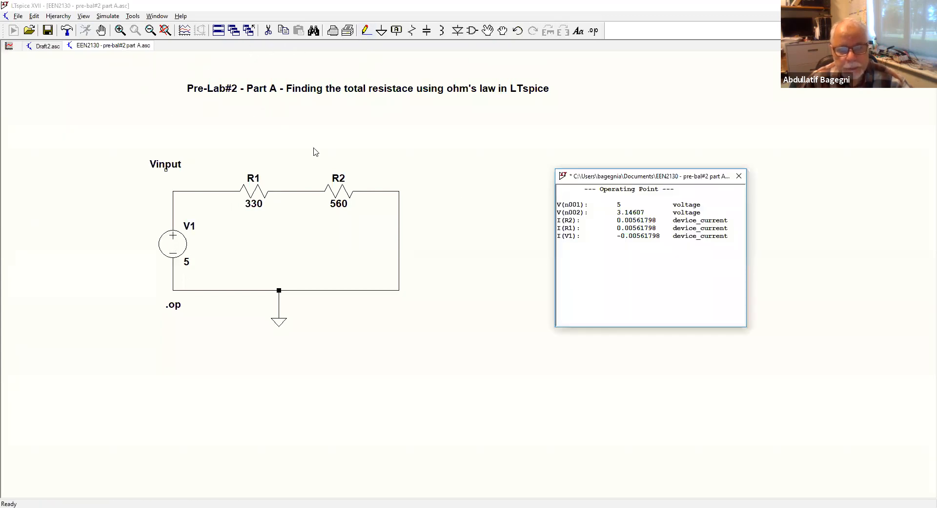
click(739, 176)
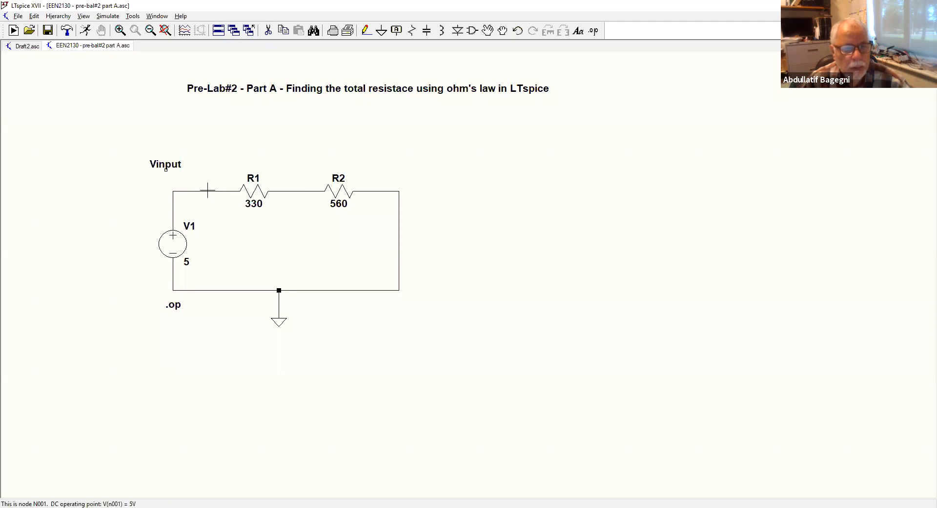
click(203, 190)
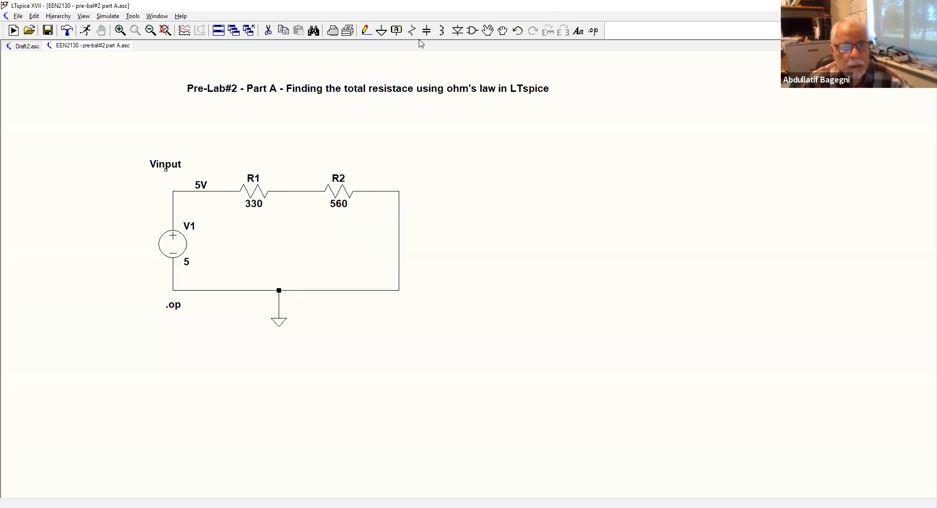
Move the voltage data label off the wire to above the circuit, rerun the operating point simulation and close the results
click(486, 32)
drag(201, 185, 201, 142)
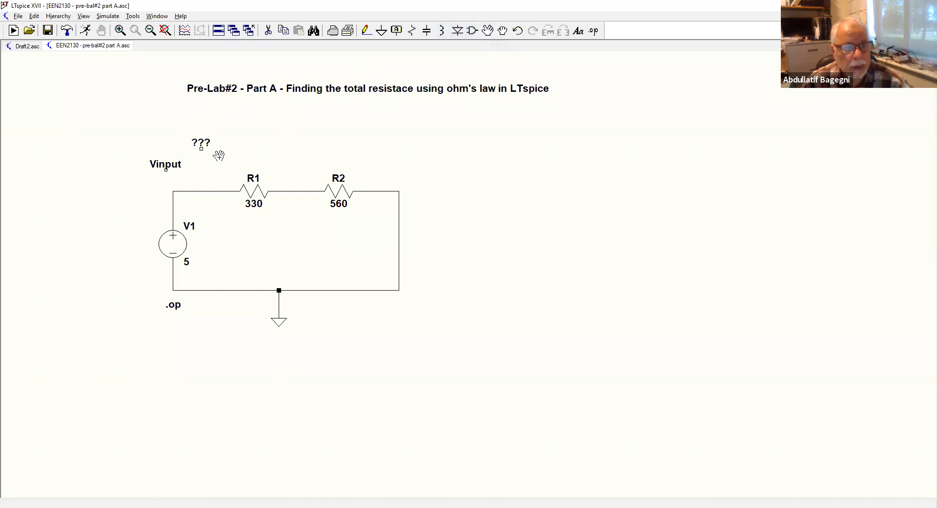
click(89, 30)
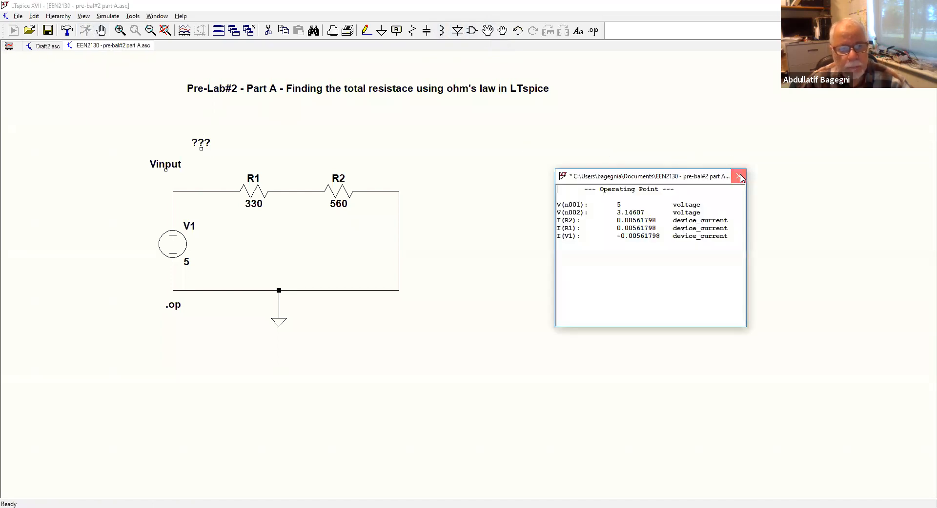
click(738, 176)
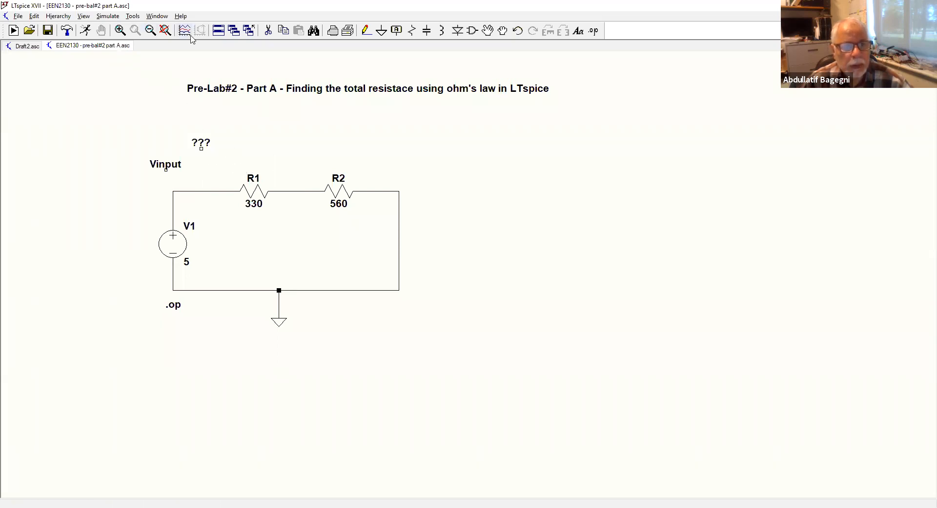
Draw a wire branch from the top wire left of R1 up and across to the voltage data label
click(369, 35)
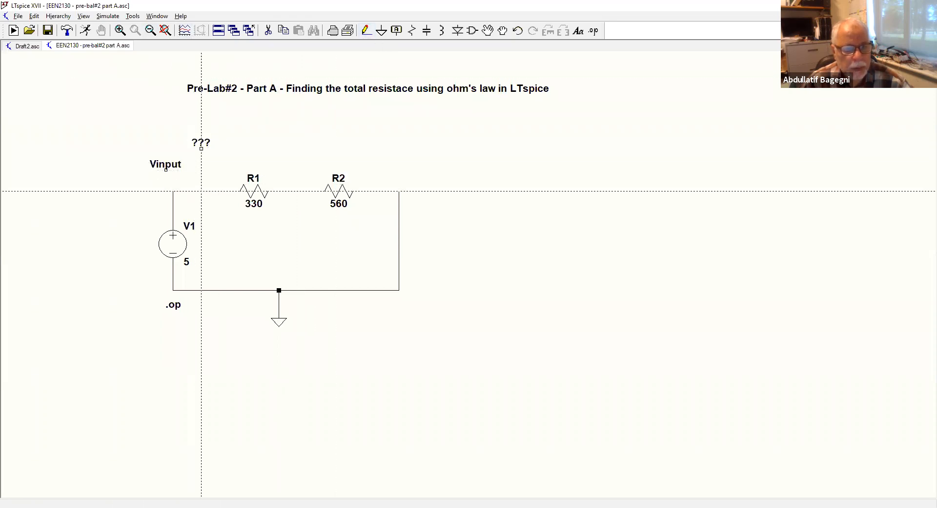
click(215, 191)
right_click(215, 148)
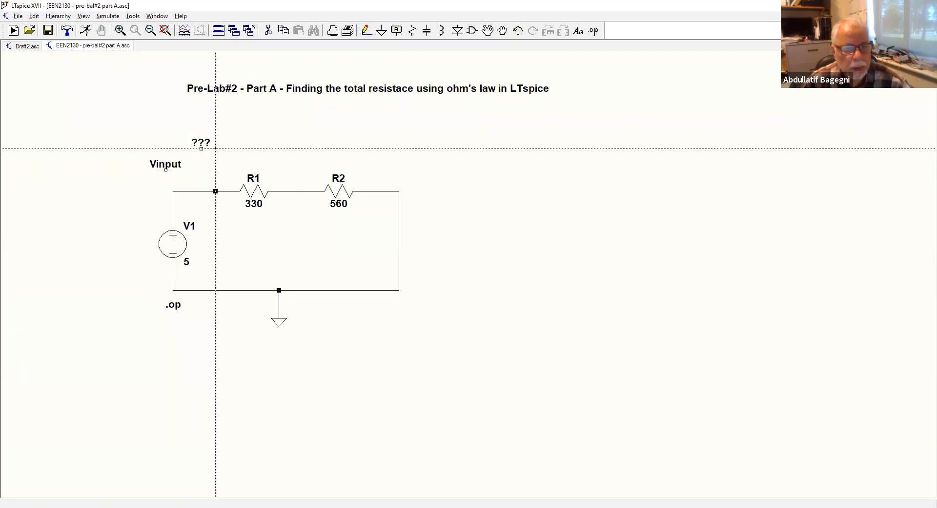
click(208, 148)
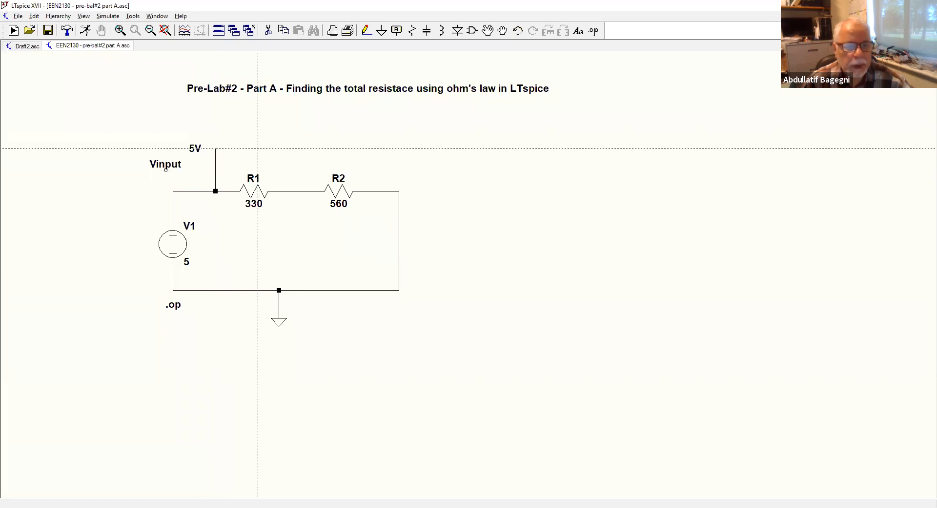
right_click(194, 99)
Move the voltage data label just beyond the branch wire's free end, rerun the operating point simulation and close the results
click(487, 31)
click(202, 148)
click(216, 141)
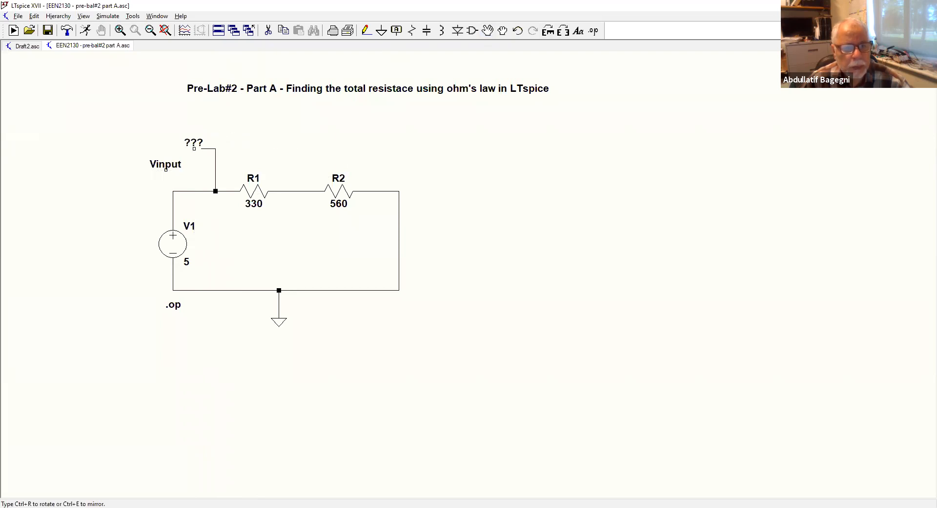
click(194, 148)
click(86, 31)
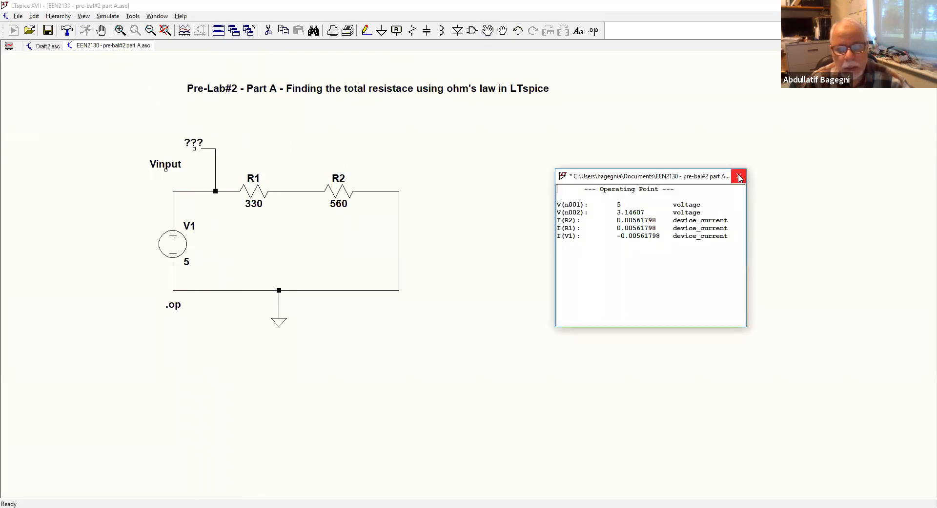
click(748, 171)
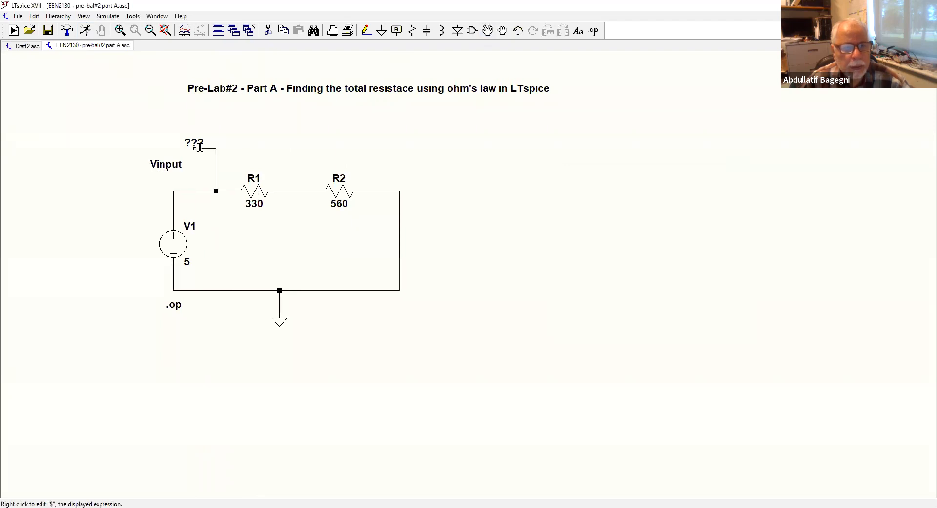
Place another voltage data label on the vertical branch wire, then delete both data labels and the branch wire
click(216, 158)
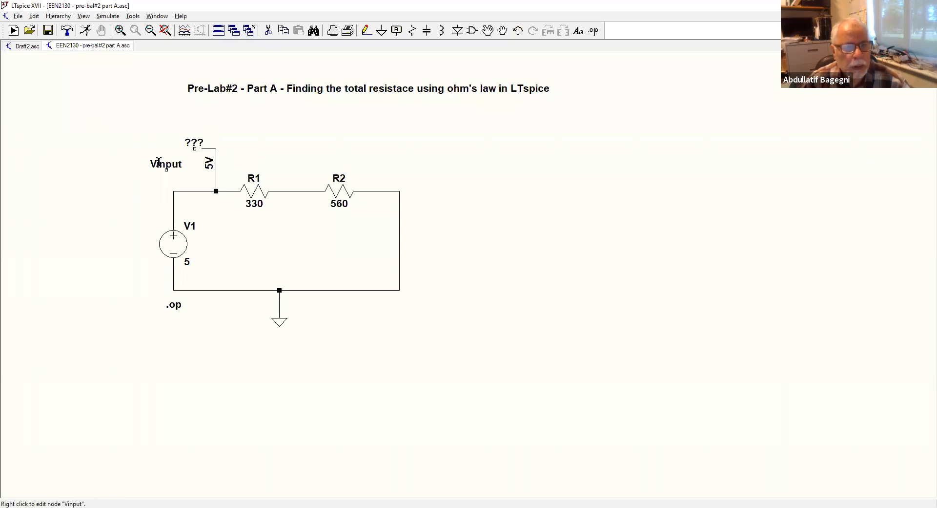
click(268, 30)
click(209, 146)
click(210, 160)
click(216, 164)
key(Escape)
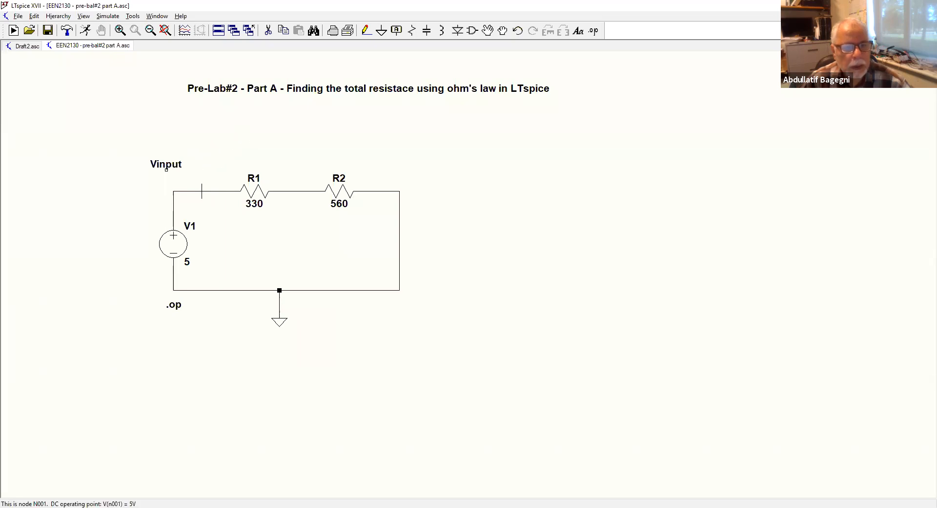
Place a voltage data label on the wire between V1 and R1 and move it above the circuit
click(202, 191)
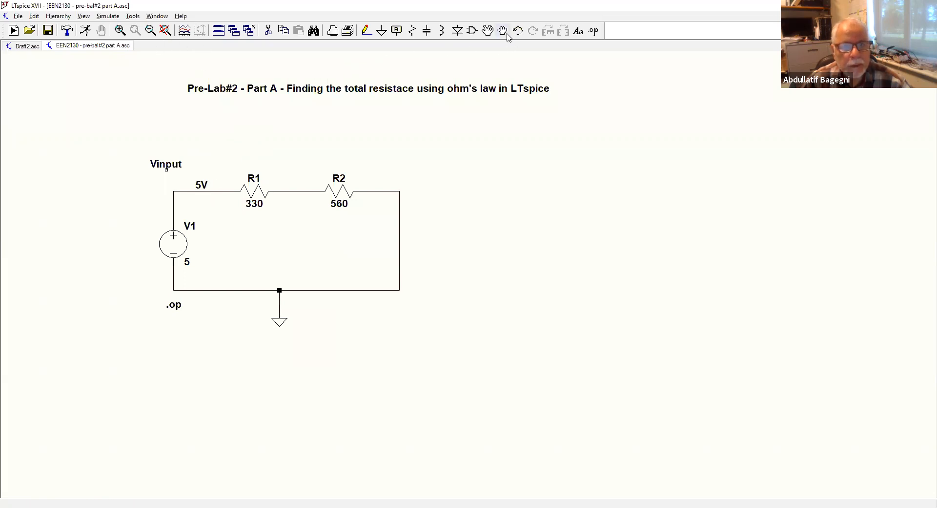
click(487, 31)
click(201, 185)
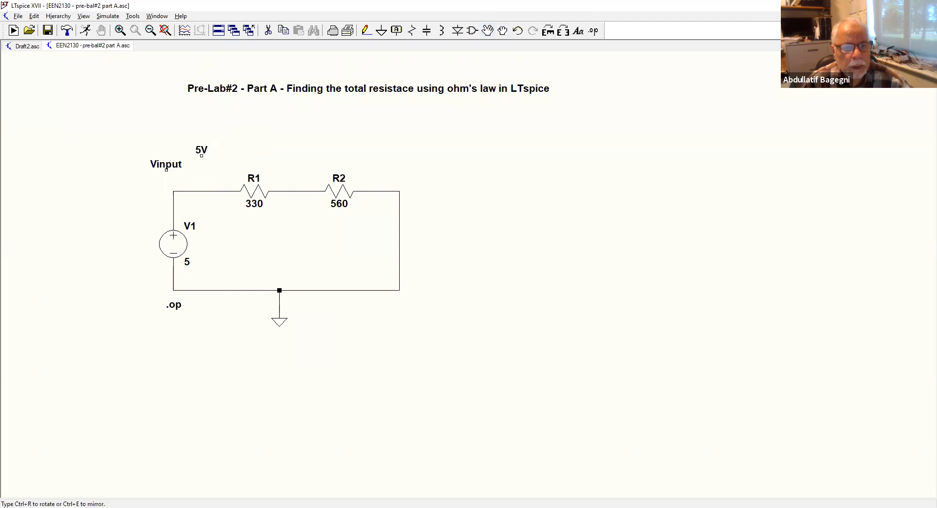
click(201, 155)
Draw a wire from the top wire left of R1 up and across to the voltage data label
click(366, 31)
click(217, 191)
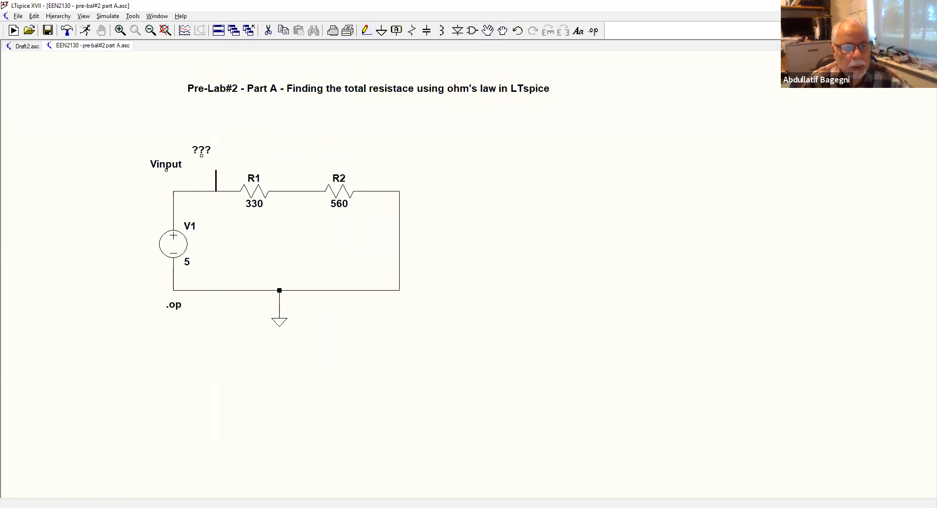
click(201, 156)
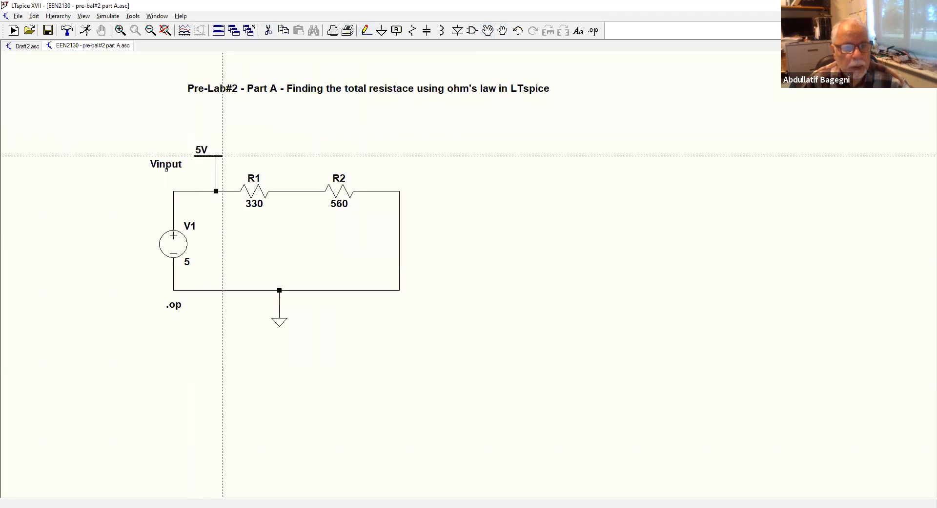
key(Escape)
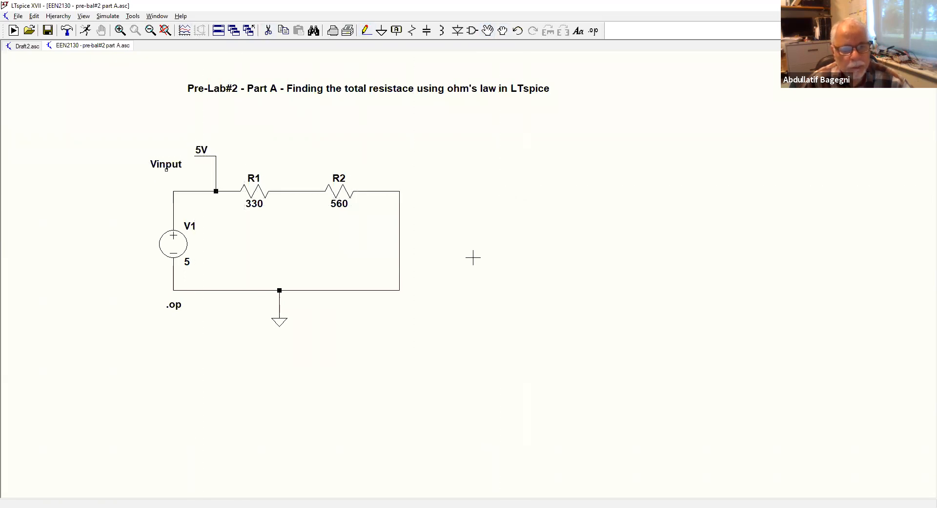
Review the available data and displayed expression of the voltage data label above the circuit
mouse_move(213, 152)
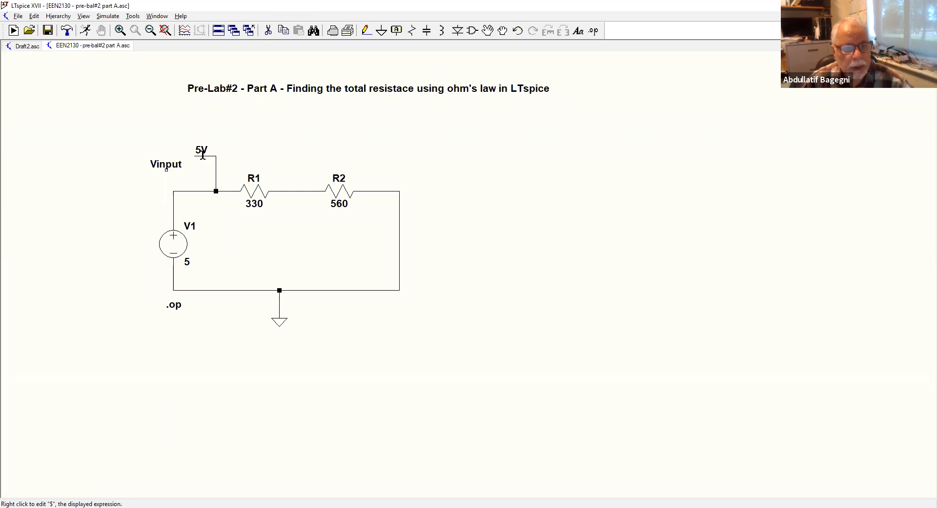
right_click(203, 155)
click(199, 154)
right_click(199, 154)
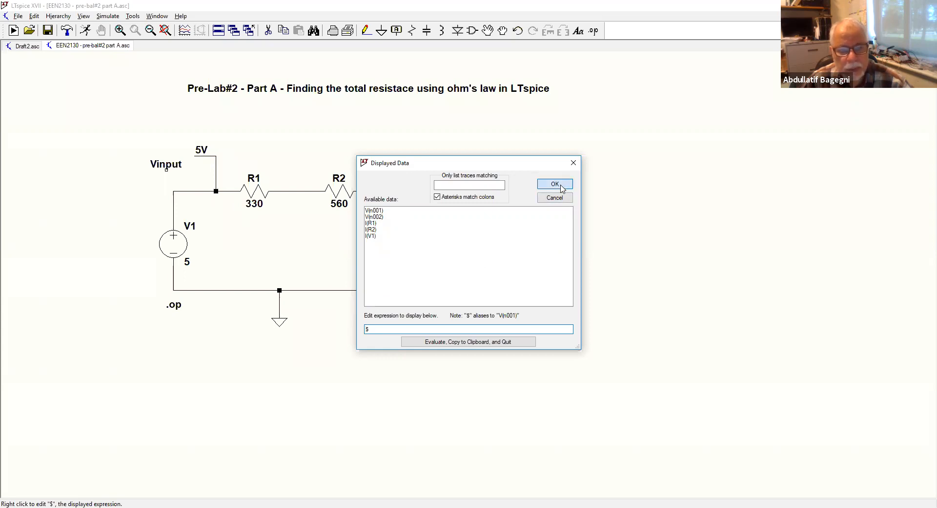
click(555, 184)
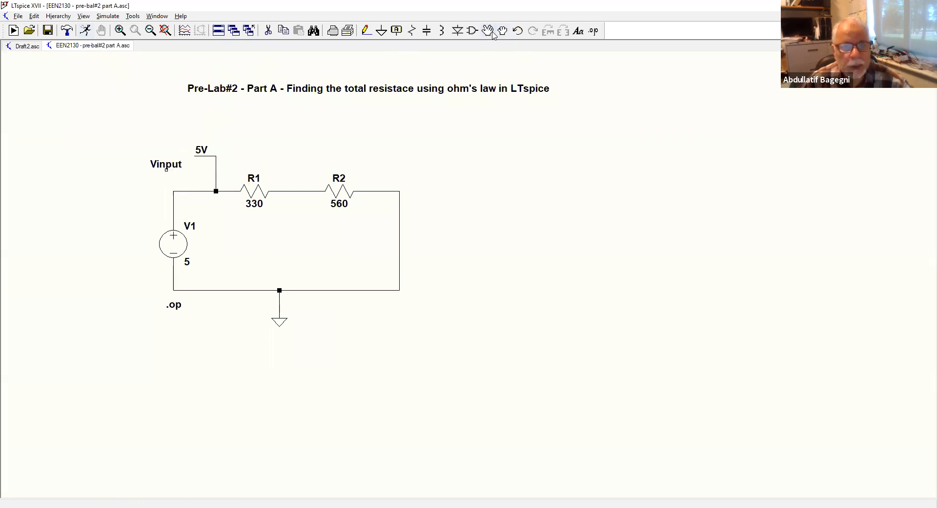
Move the Vinput label onto the circuit's upper-left wire corner, rerun the operating point simulation and close the results
click(489, 32)
click(167, 168)
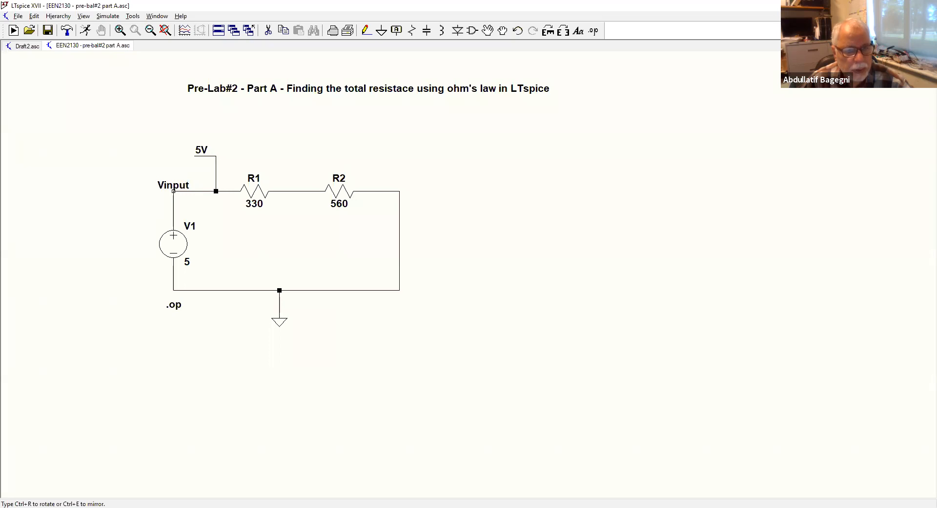
click(173, 191)
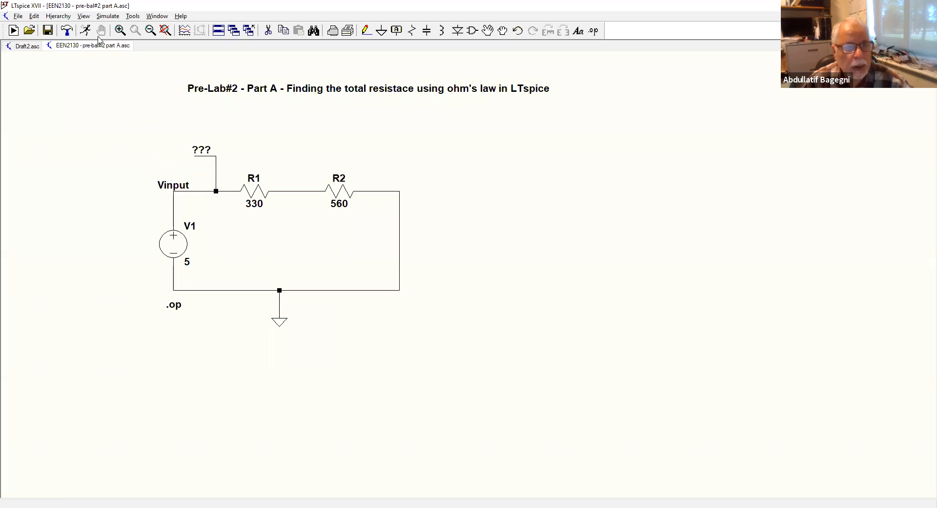
click(85, 29)
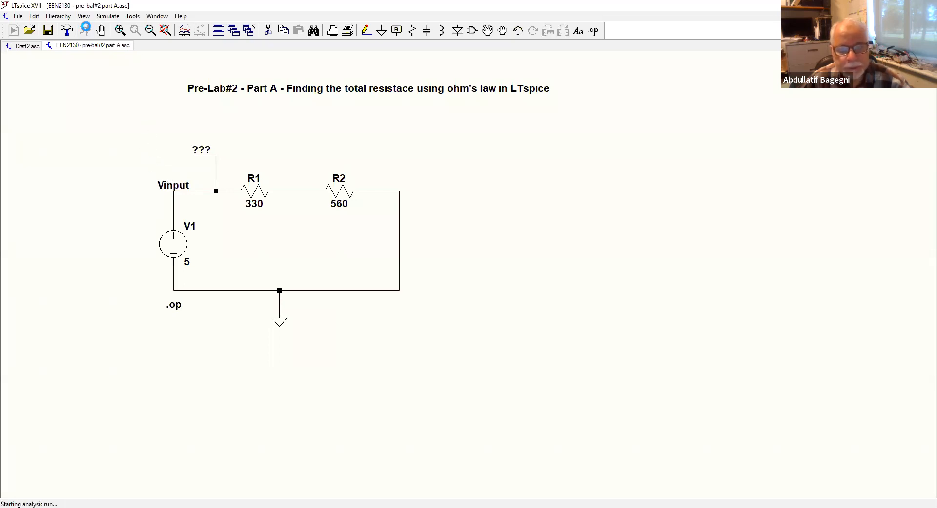
drag(596, 205, 549, 205)
click(740, 177)
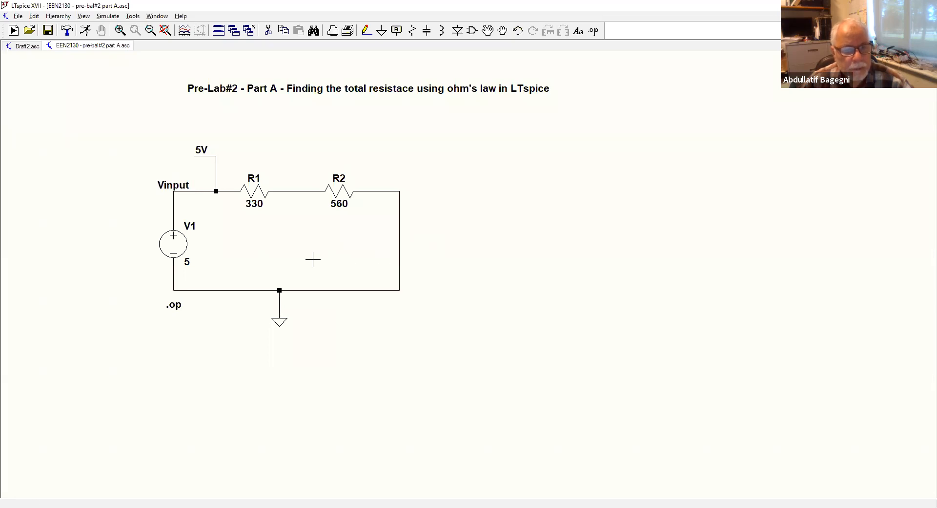
Set the data label's displayed expression to V(vinput)/ I(R1)
right_click(205, 158)
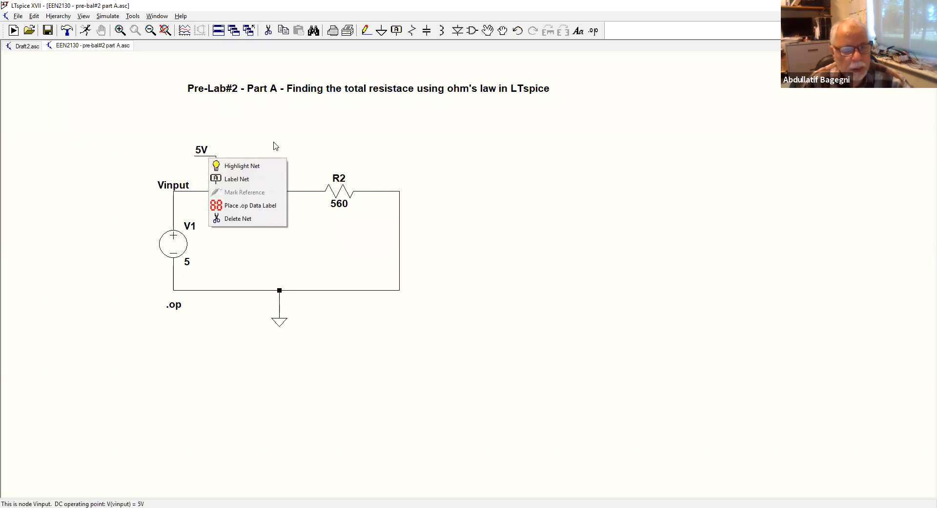
click(275, 145)
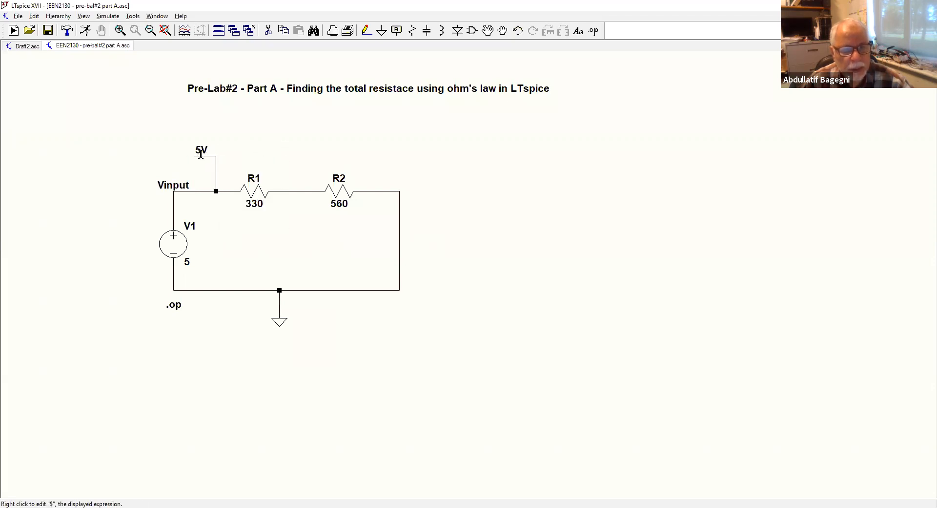
right_click(201, 154)
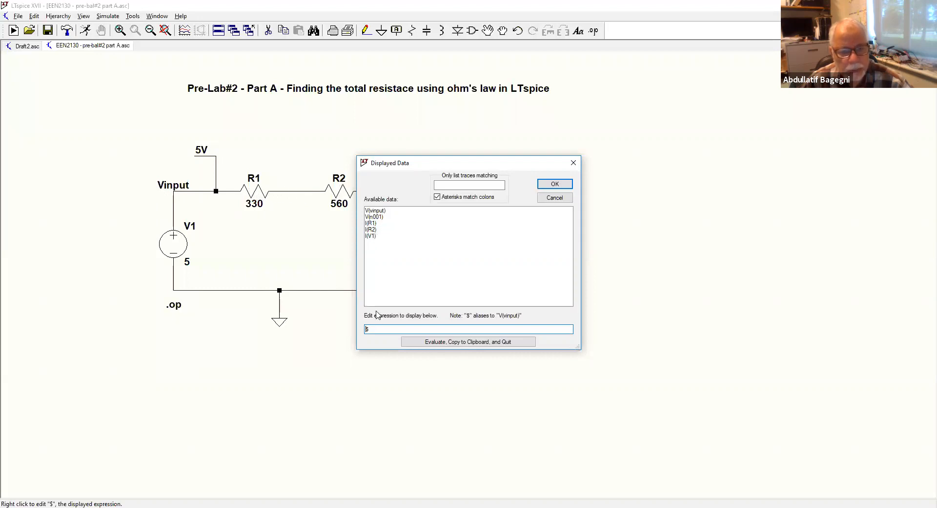
key(BackSpace)
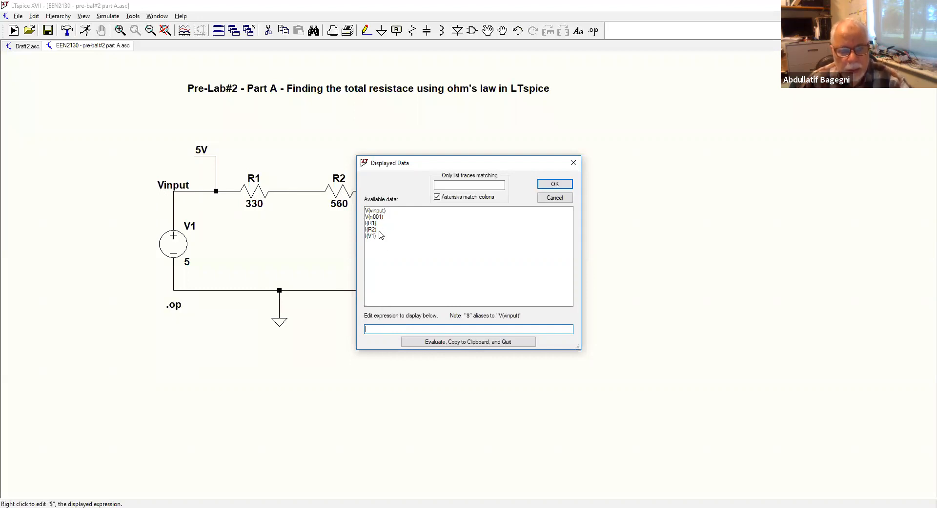
click(381, 211)
click(389, 329)
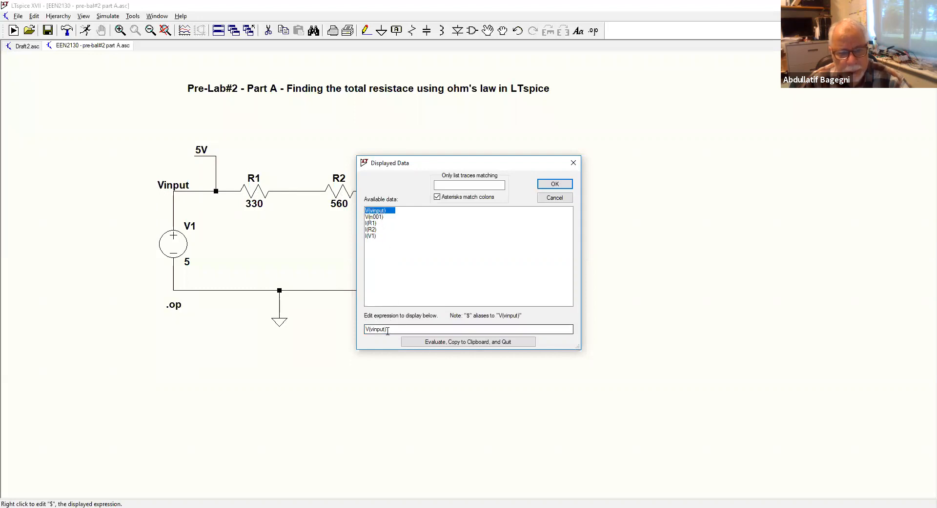
click(389, 329)
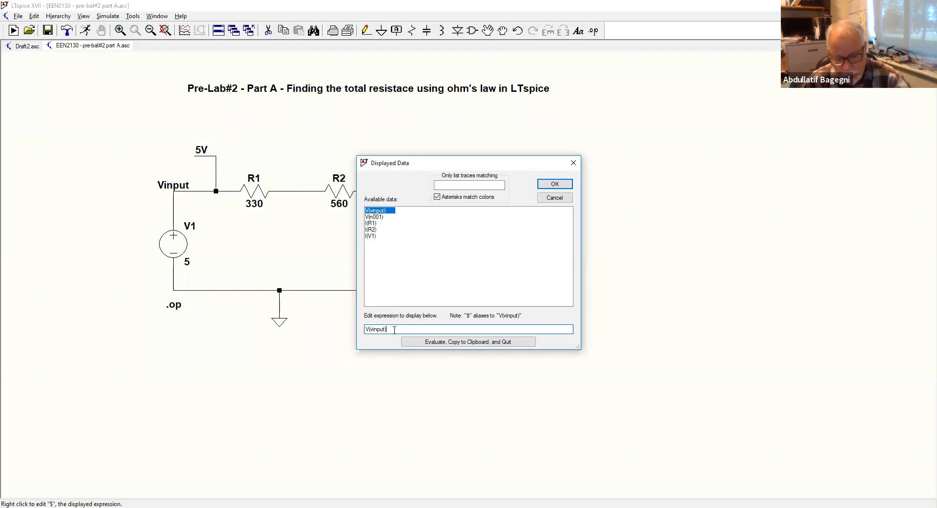
text(/)
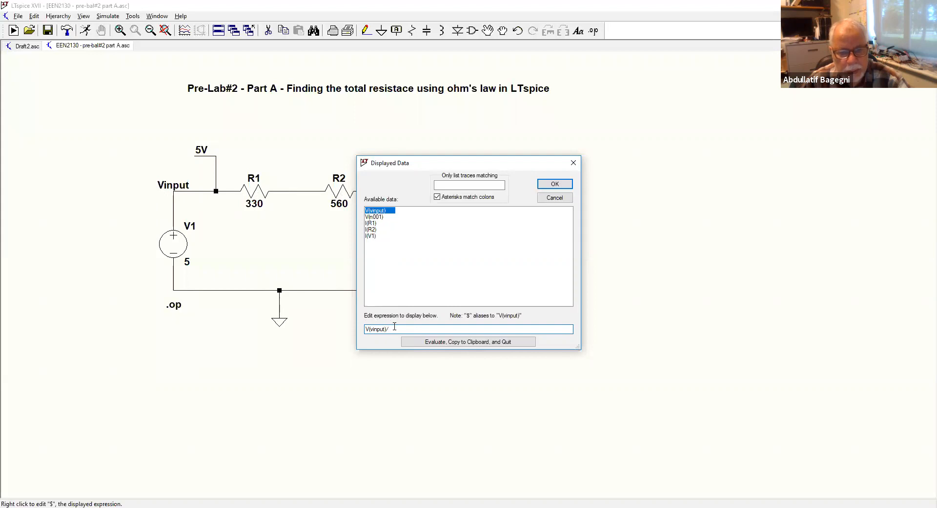
click(372, 223)
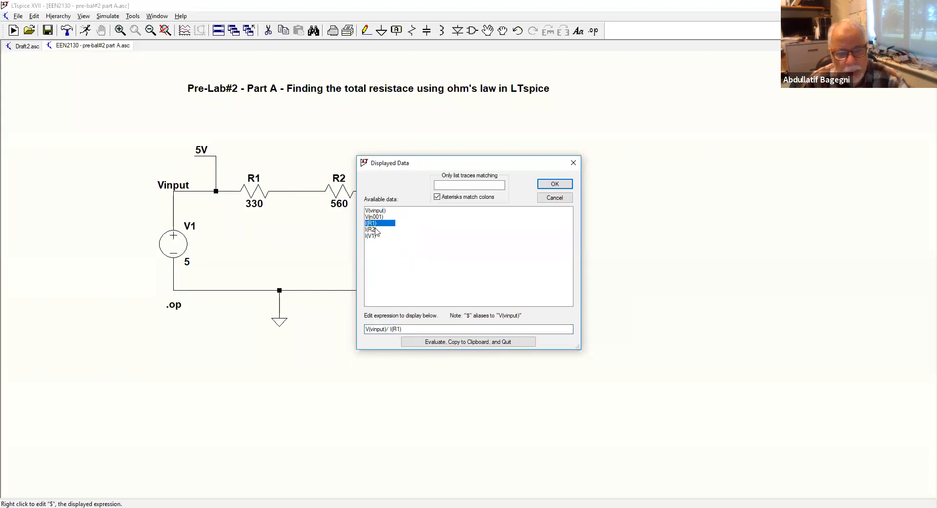
click(555, 185)
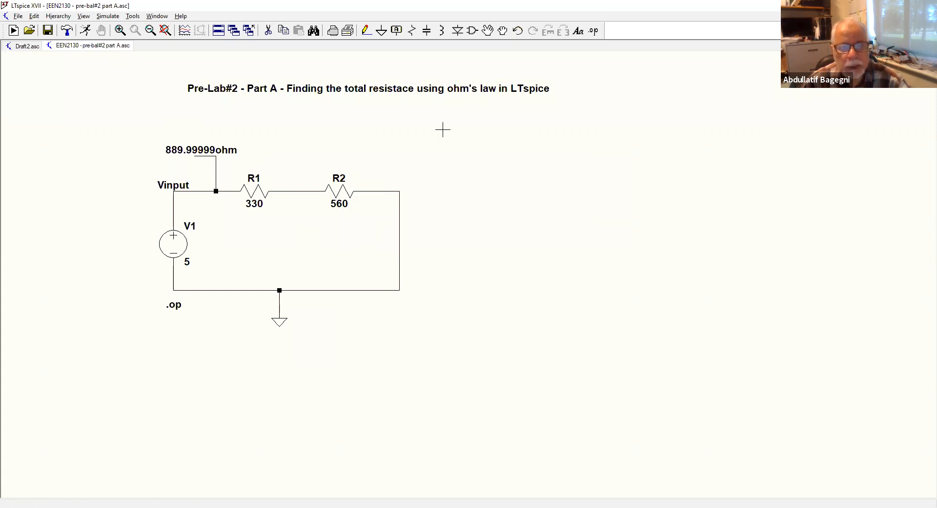
Stretch the circuit's right-hand wire loop outward and place two horizontal resistors in series on the top wire after R2
click(503, 30)
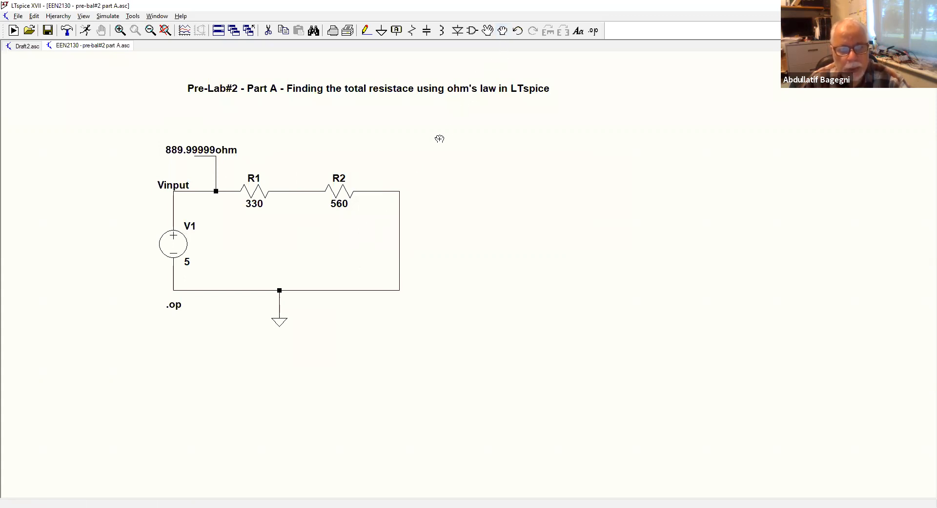
drag(372, 177, 490, 243)
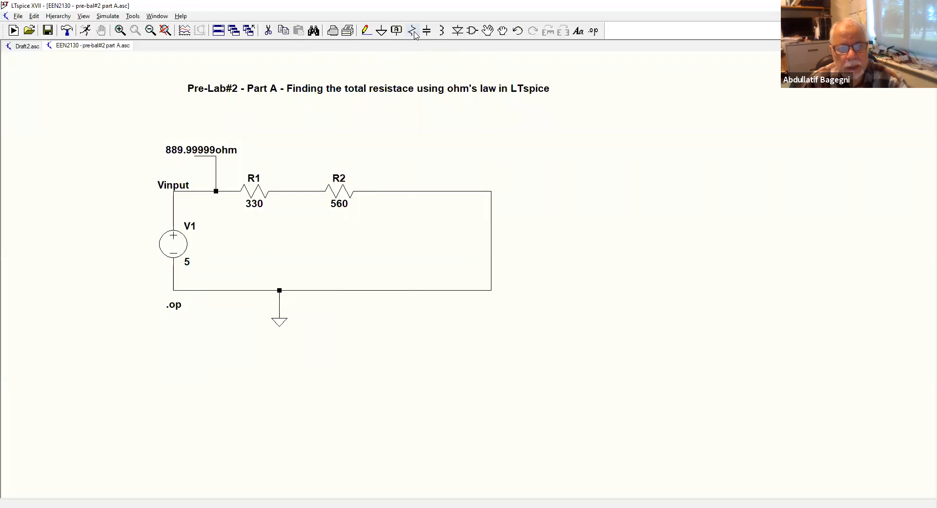
click(412, 30)
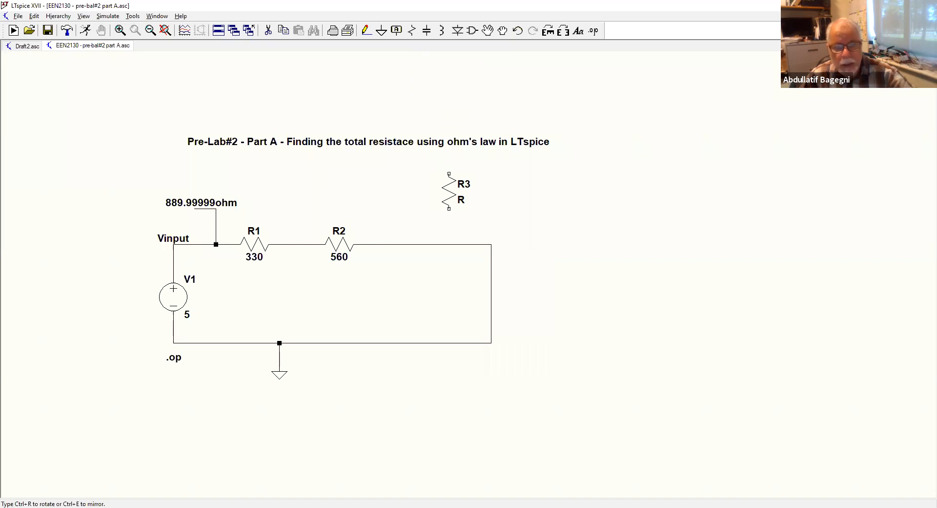
key(ctrl+r)
key(ctrl+r)
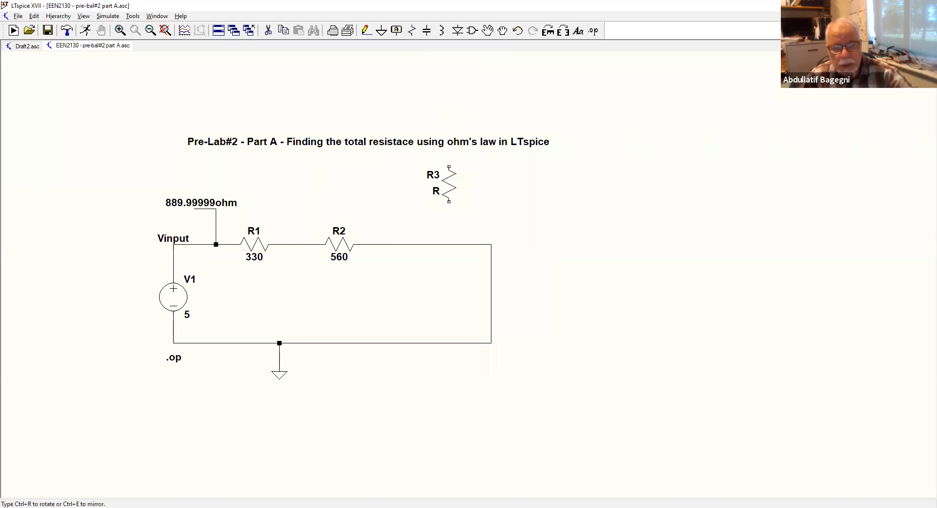
key(ctrl+r)
click(402, 244)
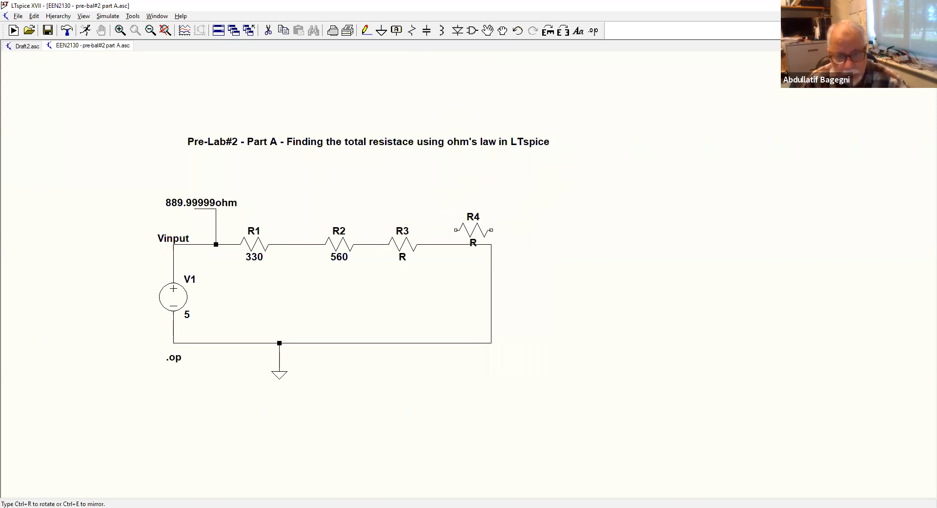
click(459, 244)
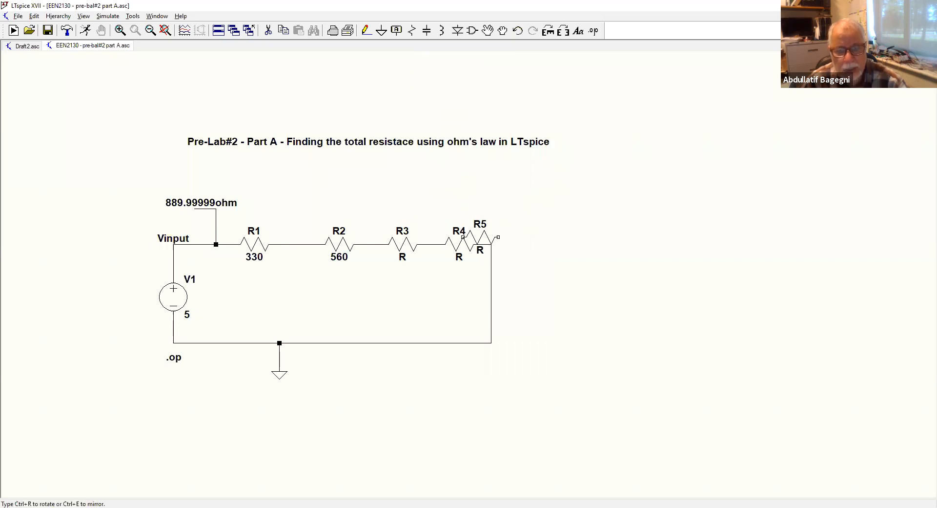
Delete resistor R4 from the top wire and bridge the gap with a wire from R3 to the upper-right corner
key(Escape)
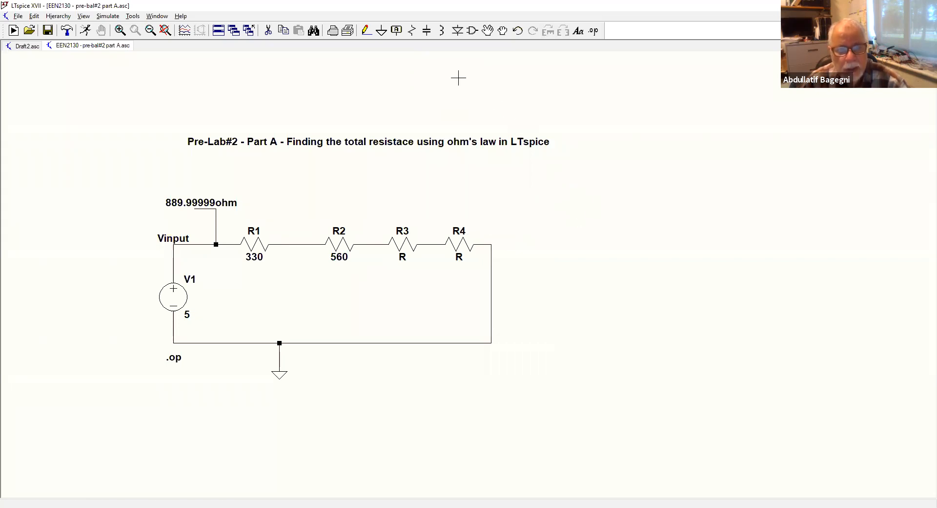
click(269, 32)
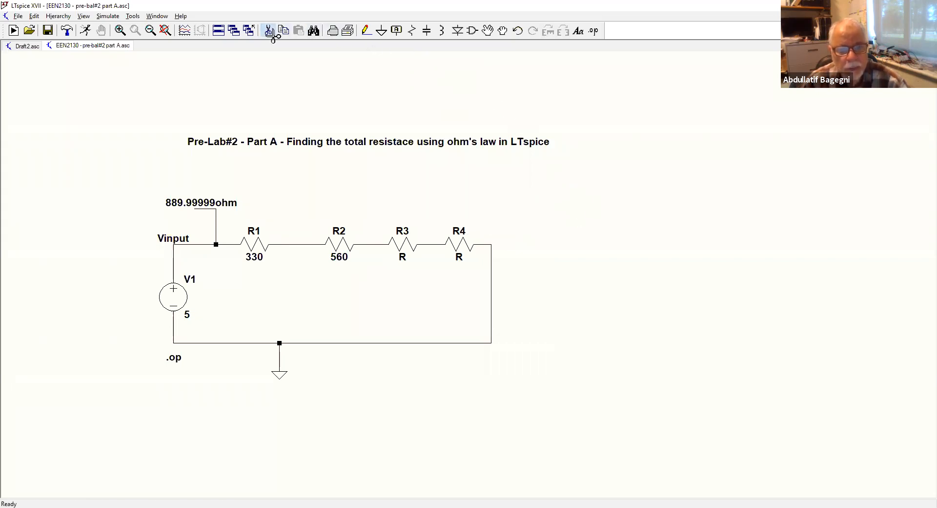
click(458, 245)
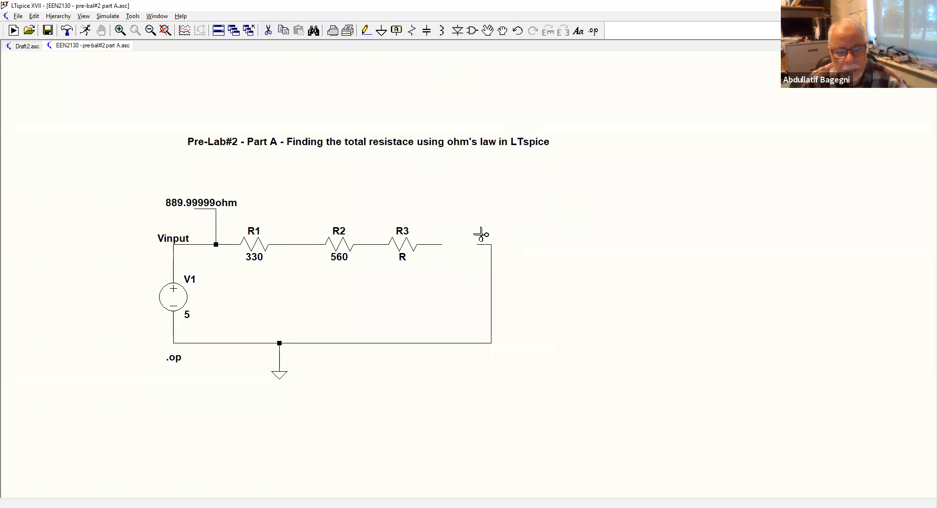
click(367, 34)
click(417, 244)
click(491, 244)
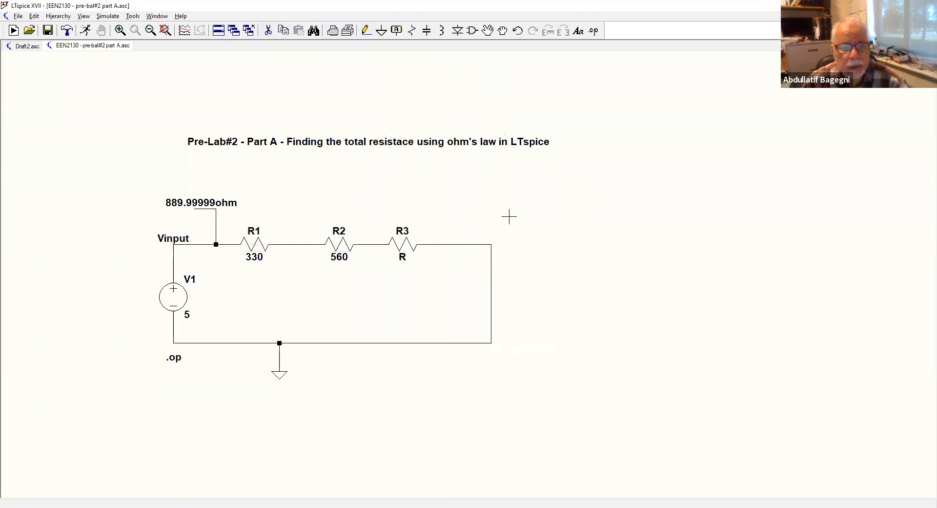
Set R3's resistance to 1.5k, then rerun the operating point simulation and dismiss its results
right_click(407, 244)
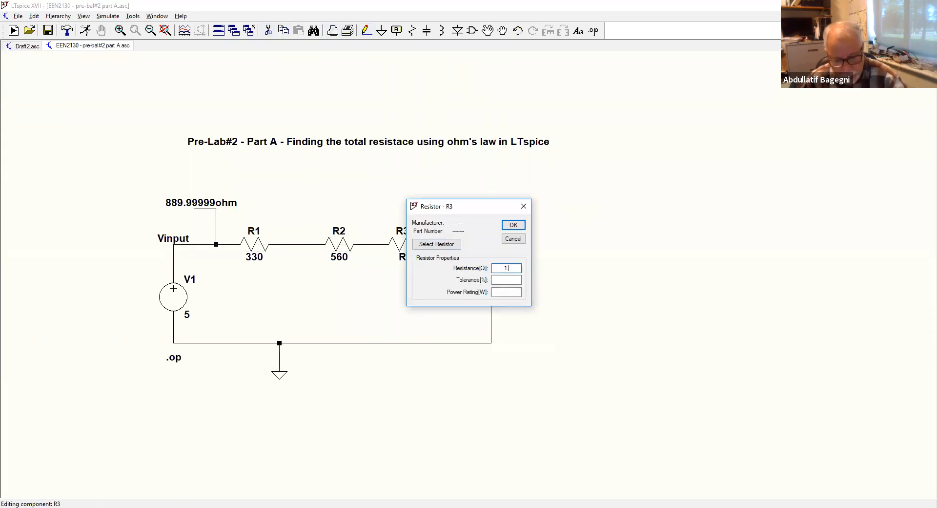
text(1.5k)
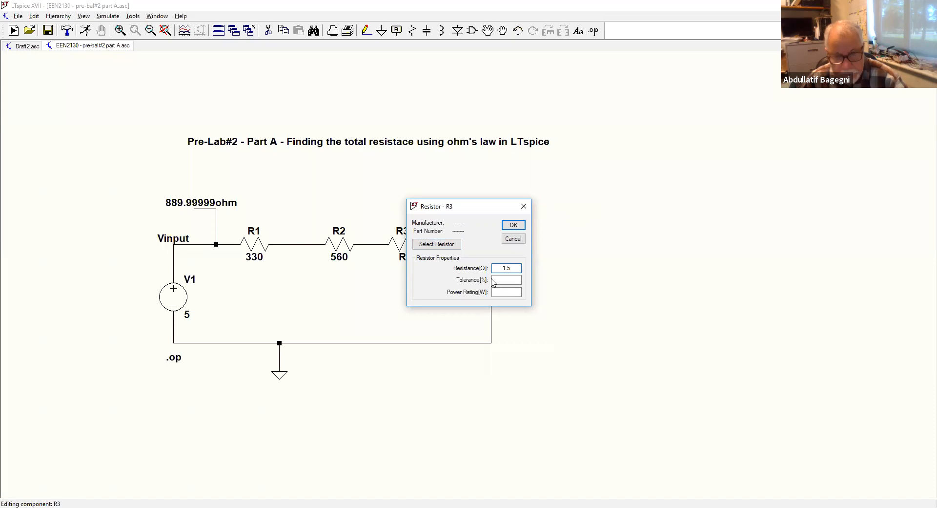
click(519, 227)
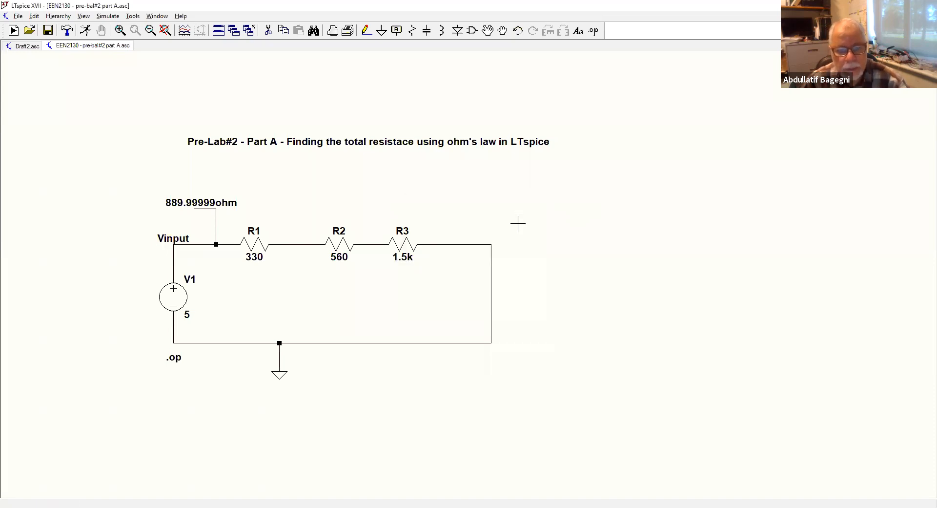
click(88, 30)
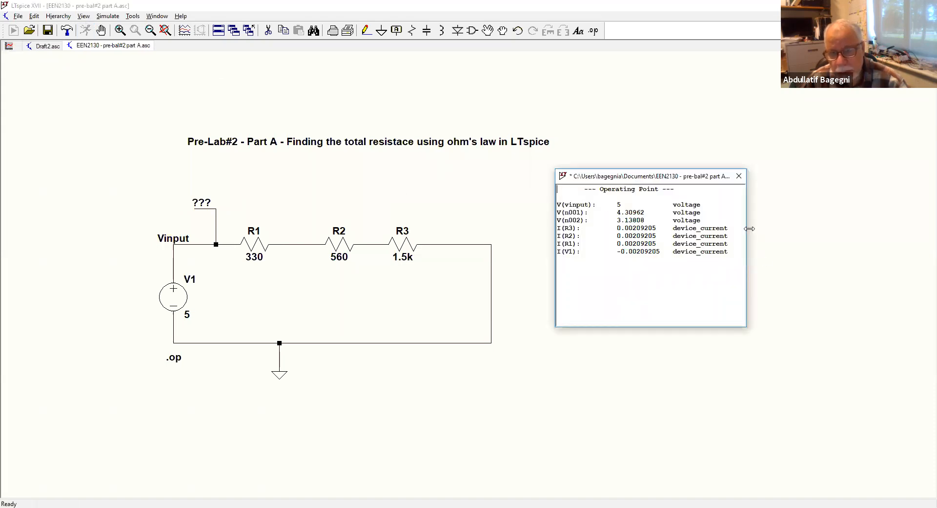
click(739, 177)
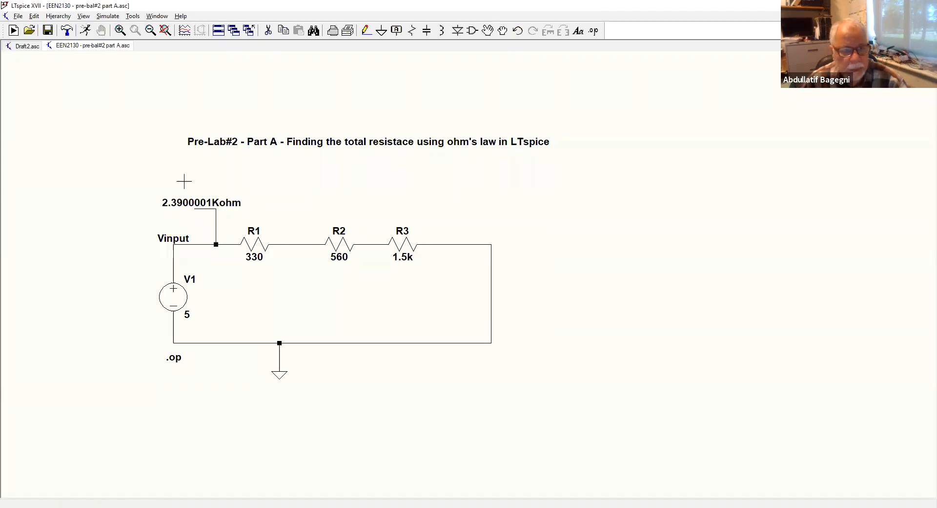
Reposition the total resistance data label at the left end of its lead wire above Vinput
click(502, 30)
click(201, 207)
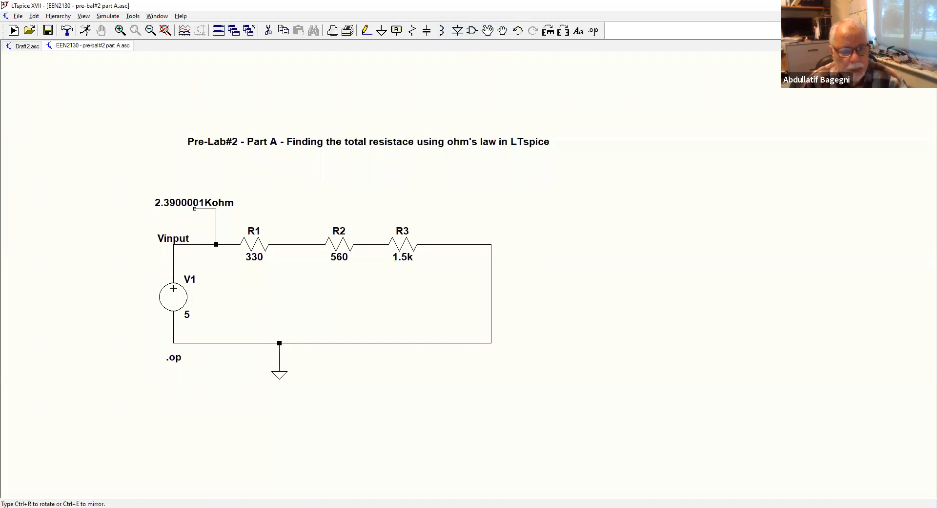
click(195, 208)
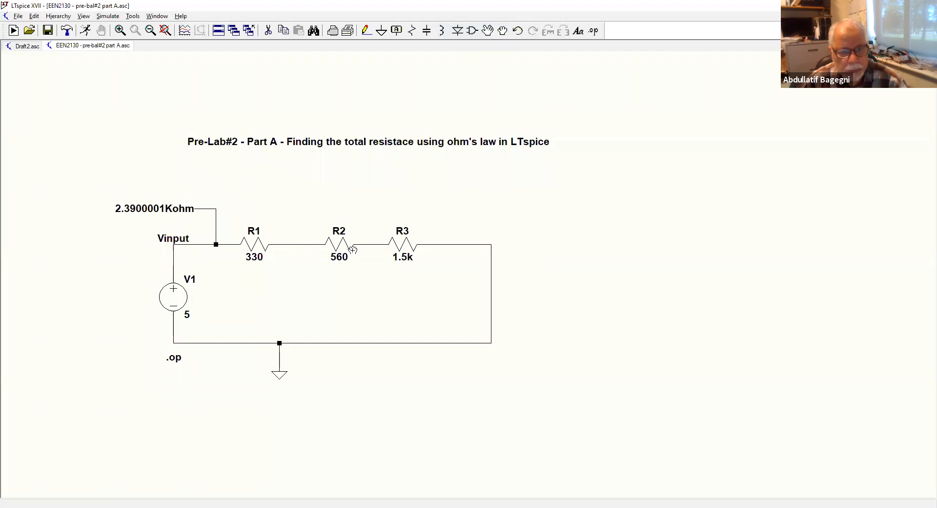